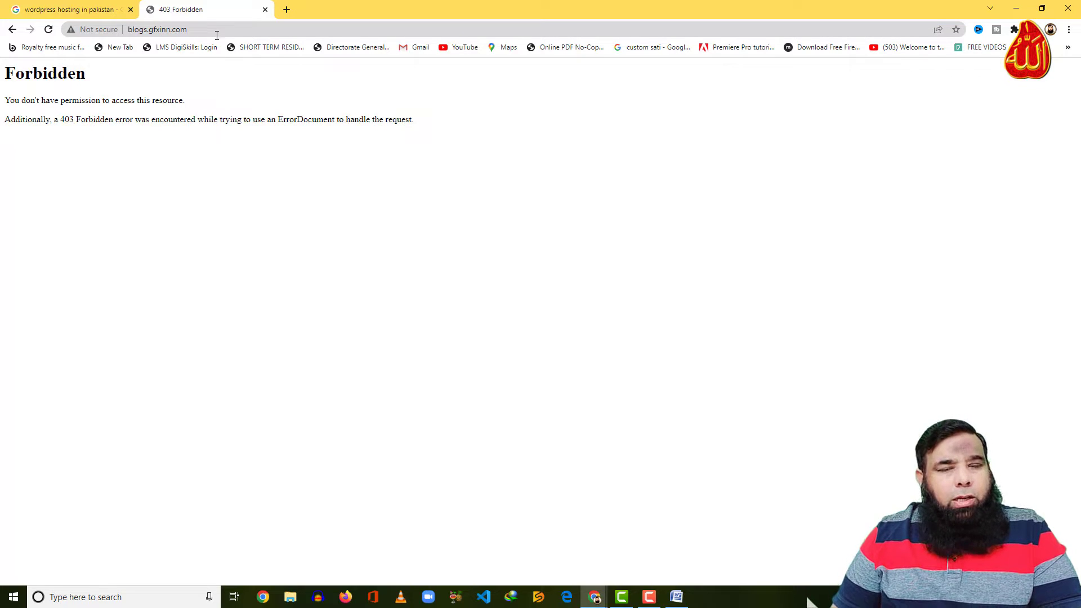
Go to the cPanel login page at aglowschool.com:2083
left_click(217, 35)
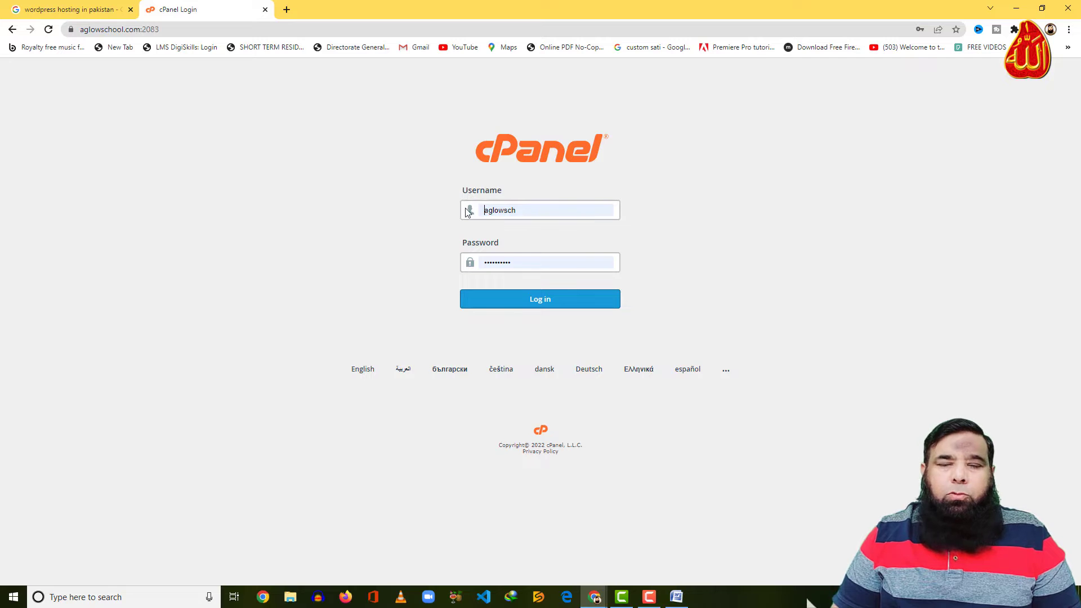
Log in to cPanel and switch the interface style to Glass
left_click(544, 310)
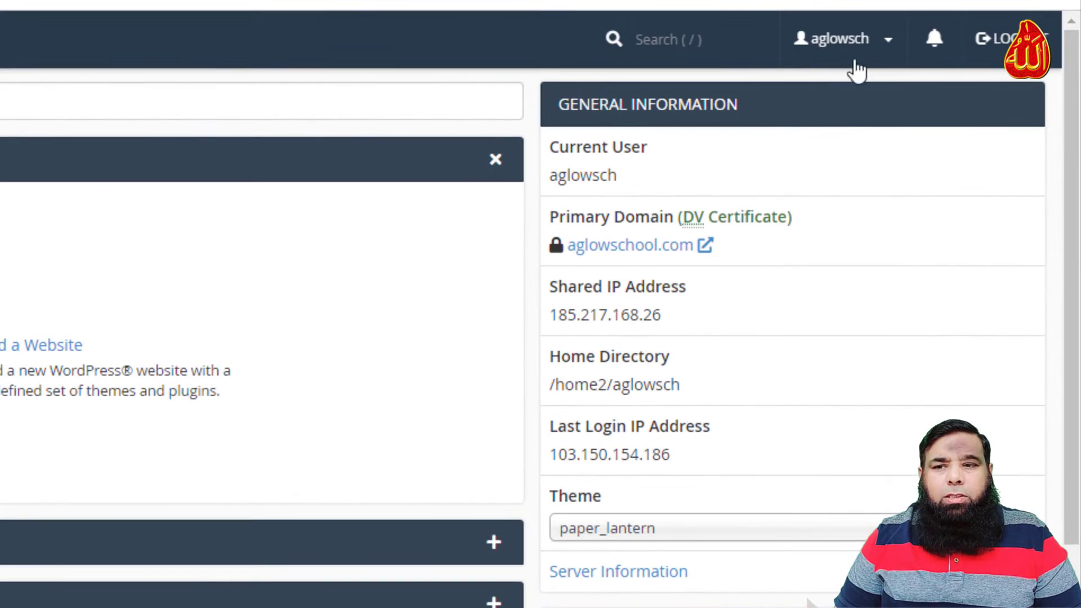
left_click(877, 40)
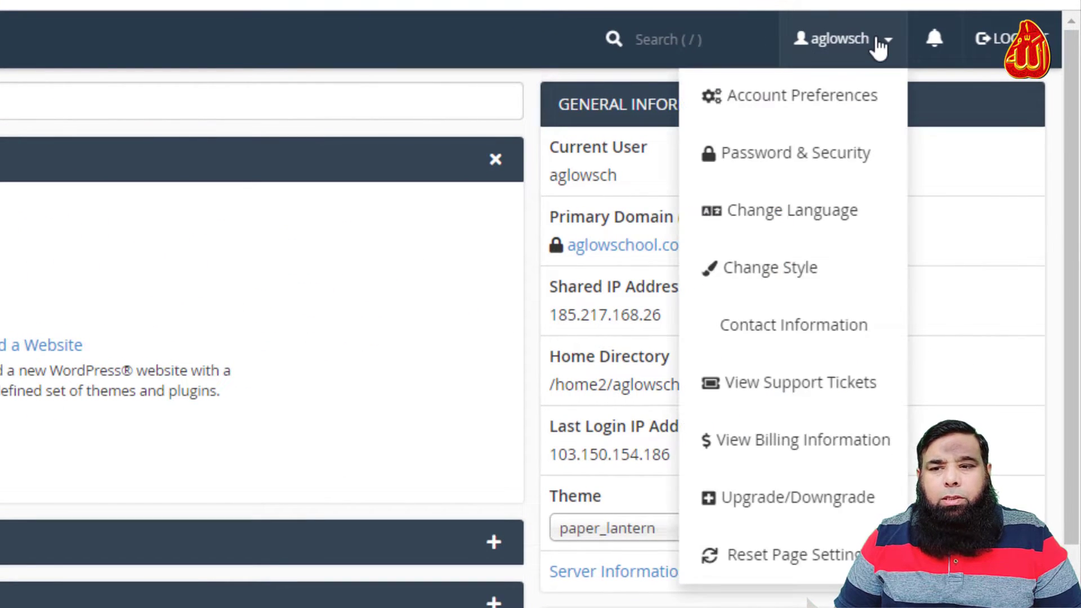
left_click(789, 275)
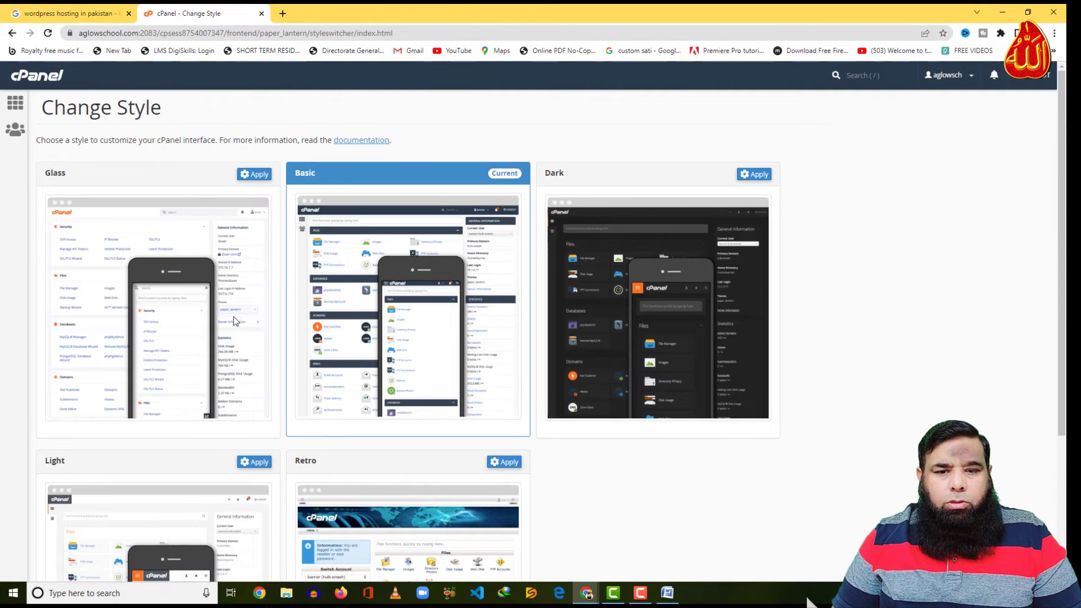
left_click(253, 175)
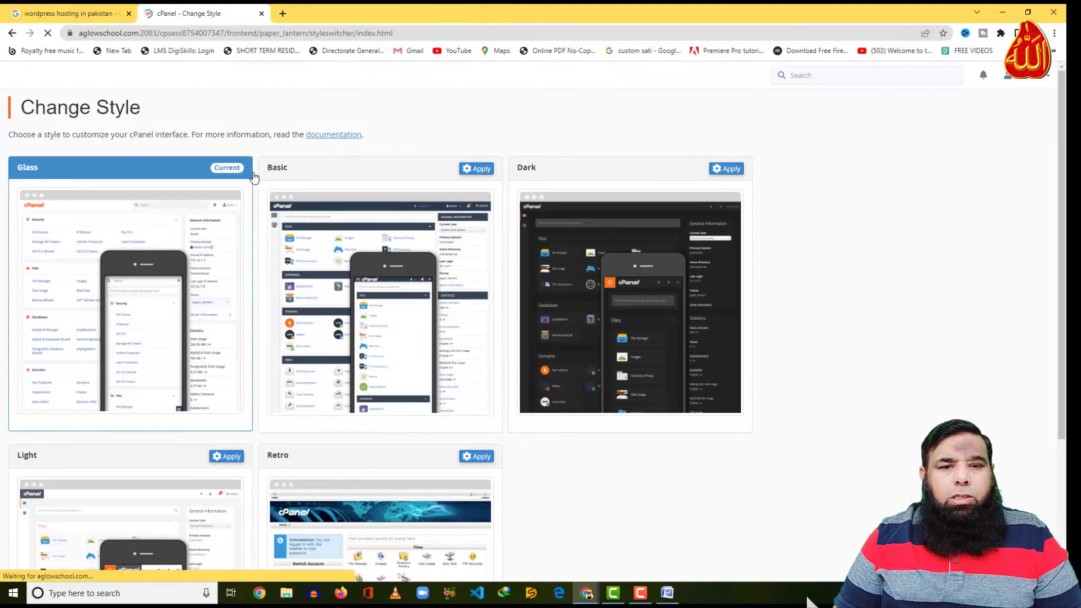
Return to the cPanel home page and find the Softaculous Apps Installer scripts
left_click(45, 76)
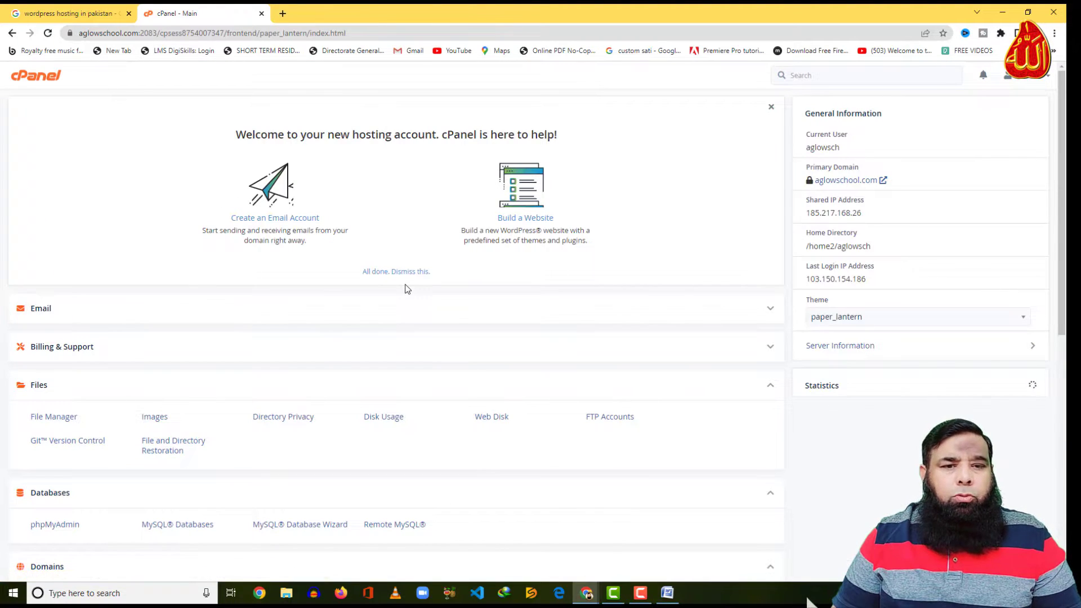
scroll(408, 289, "down", 6)
scroll(408, 289, "up", 6)
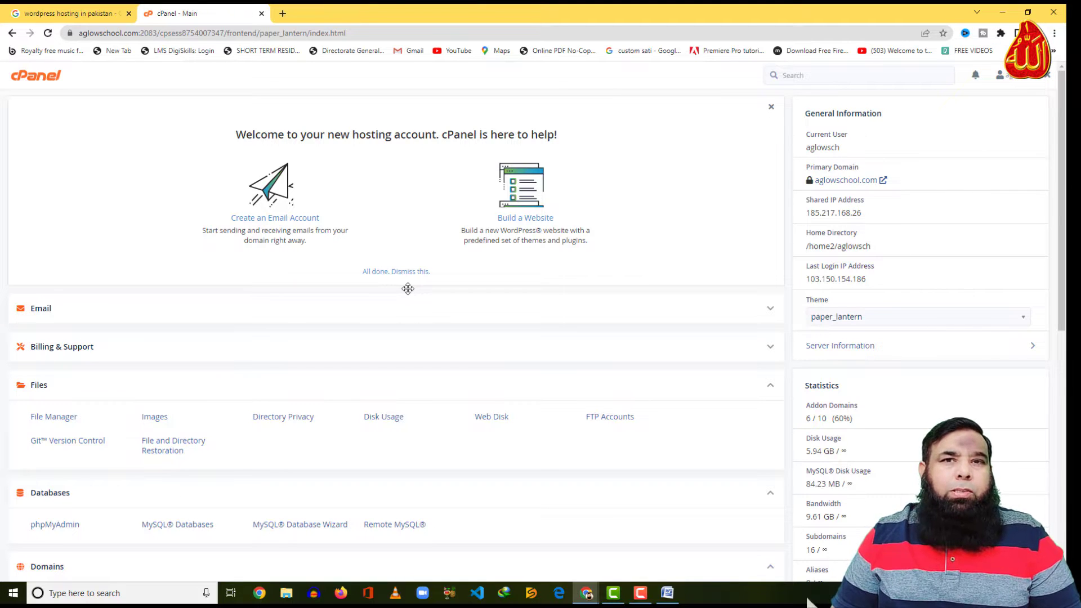
scroll(408, 289, "down", 9)
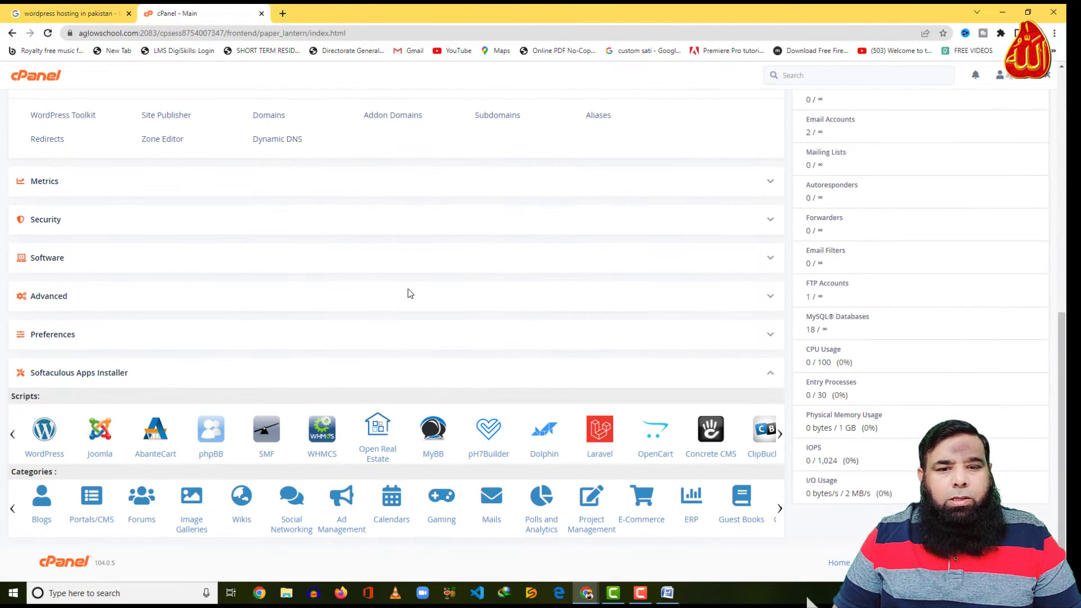
Open the WordPress script in Softaculous and start a new installation
left_click(44, 431)
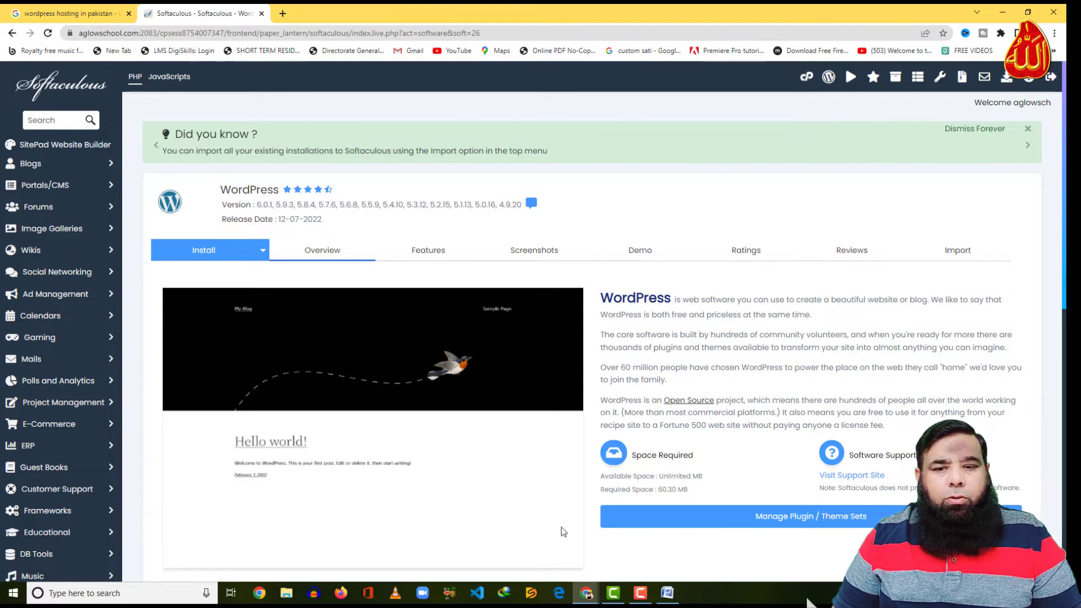
scroll(538, 506, "down", 3)
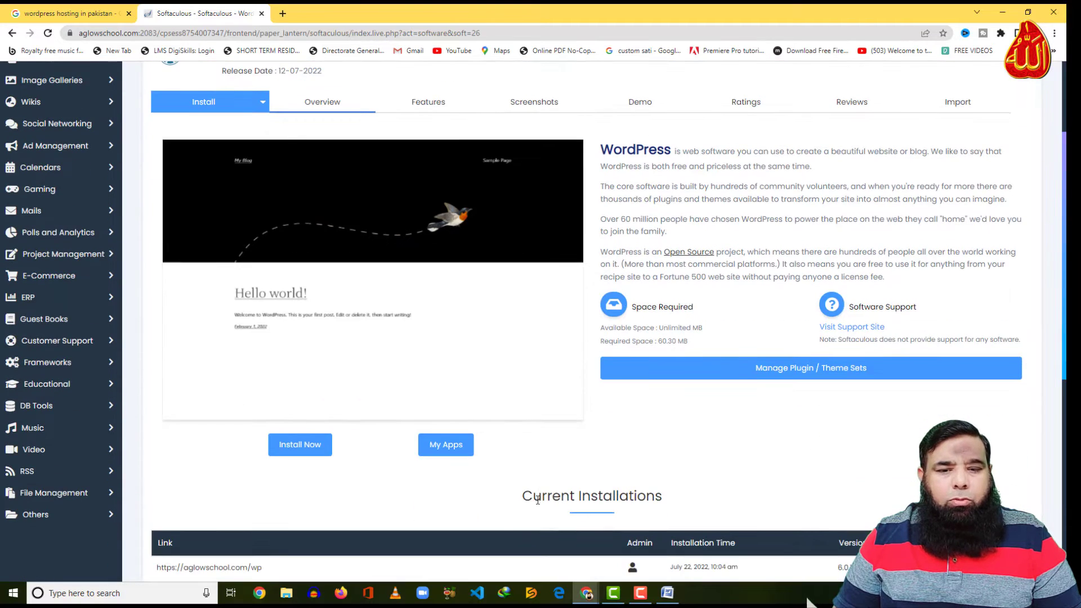
left_click(310, 446)
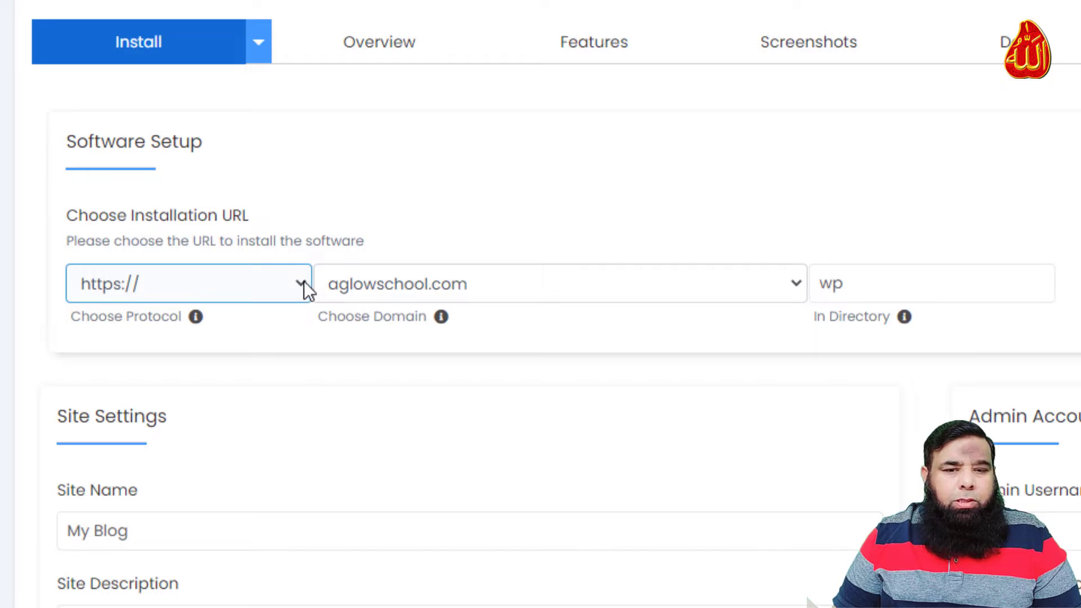
left_click(304, 283)
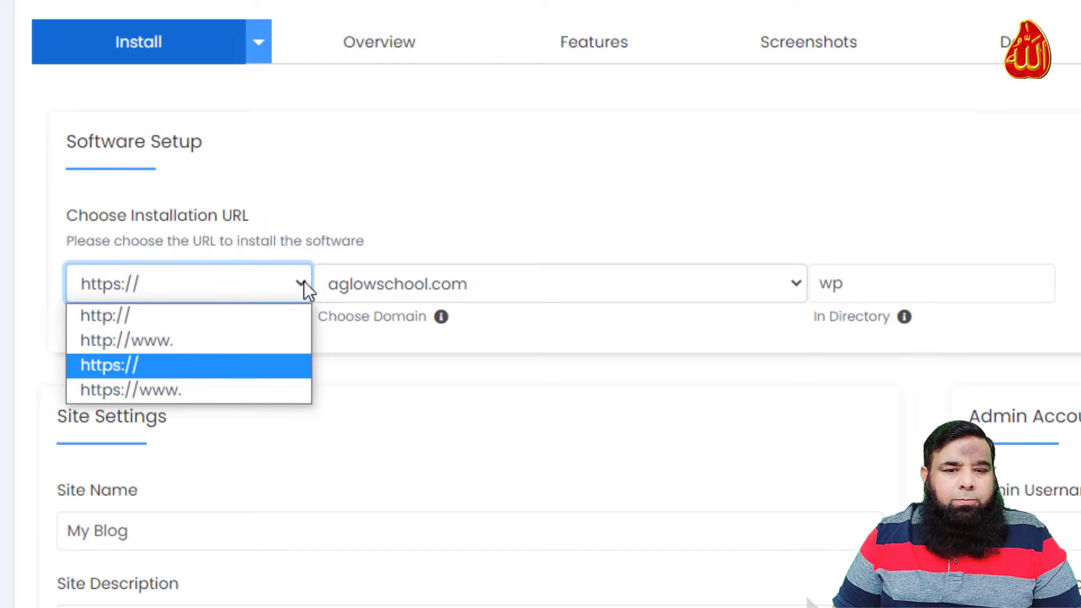
left_click(251, 369)
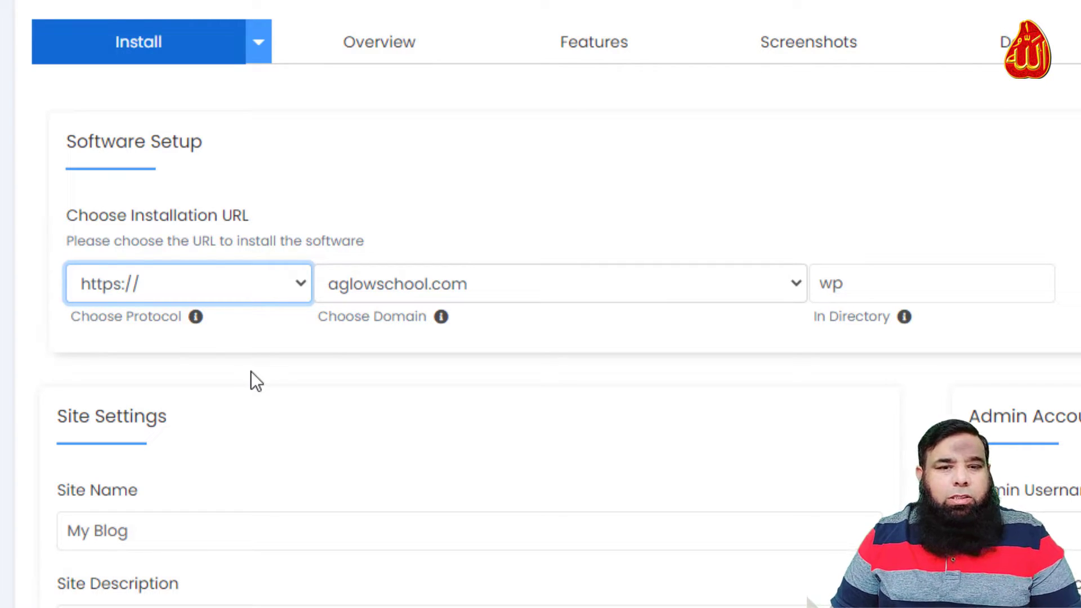
left_click(788, 280)
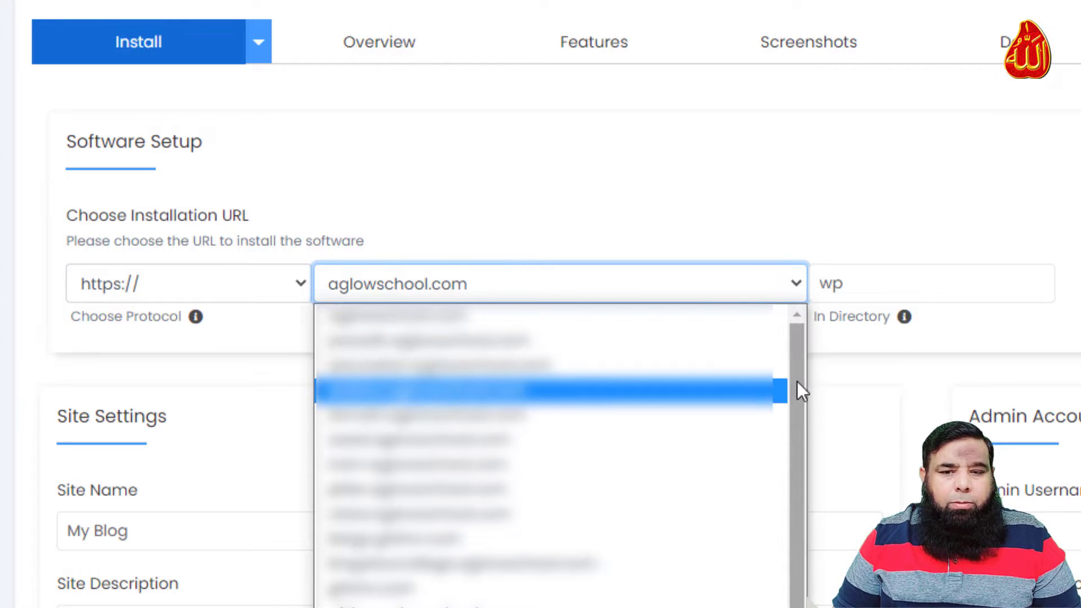
scroll(798, 395, "down", 1)
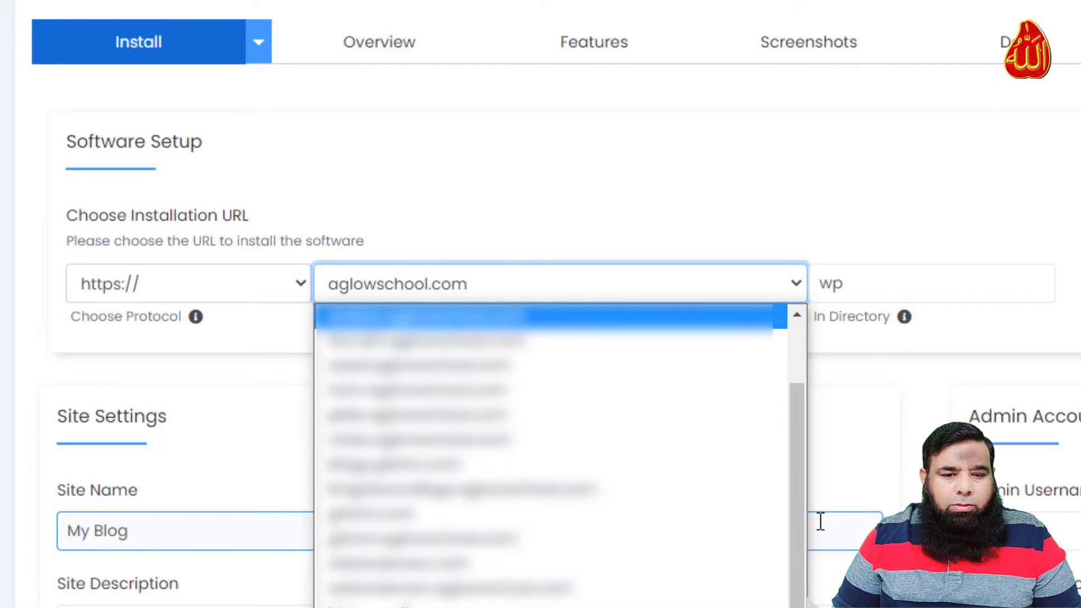
left_click(461, 535)
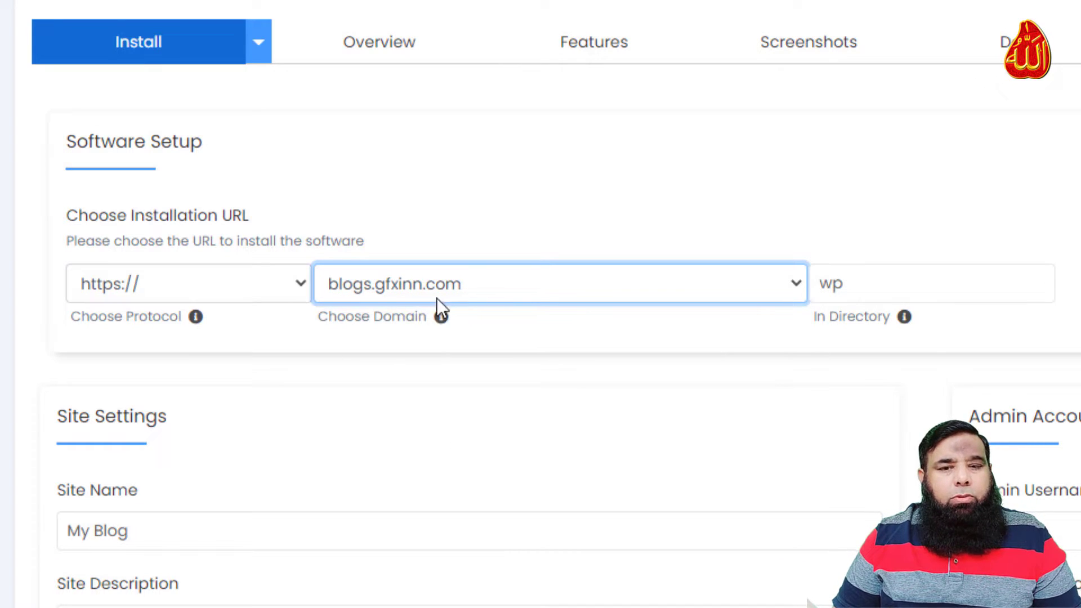
left_click(856, 286)
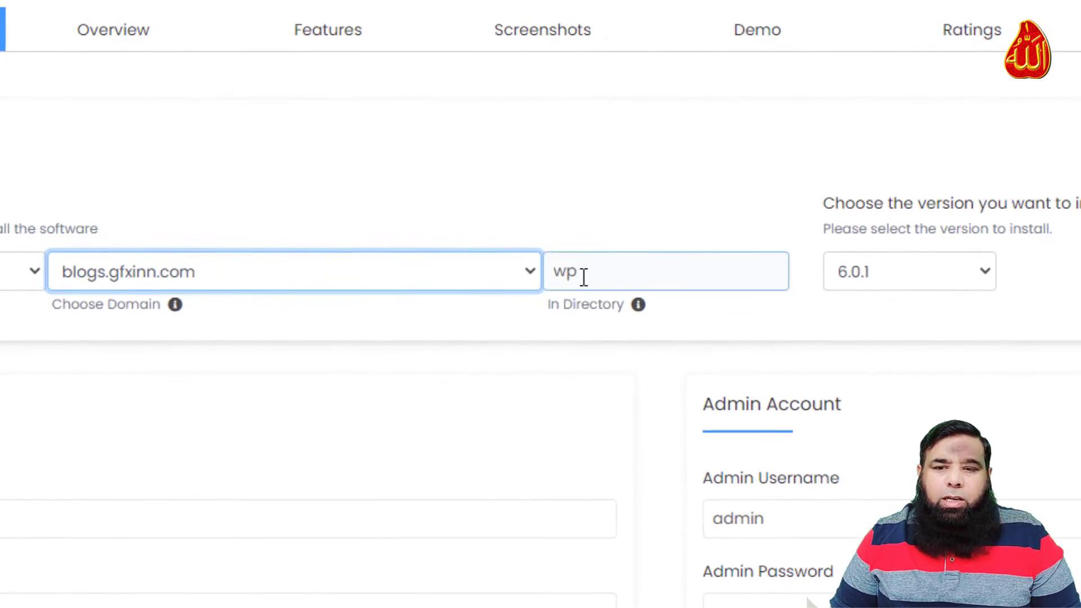
Clear the In Directory field to install at the root and name the site 'My First Bolgging Site'
left_click(590, 274)
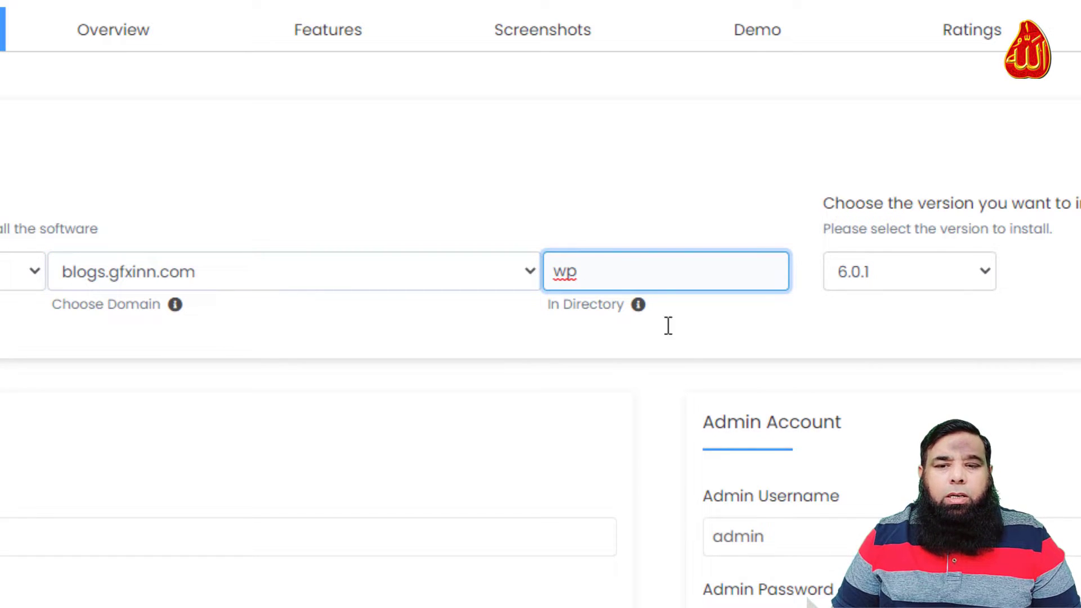
key("BackSpace")
key("BackSpace")
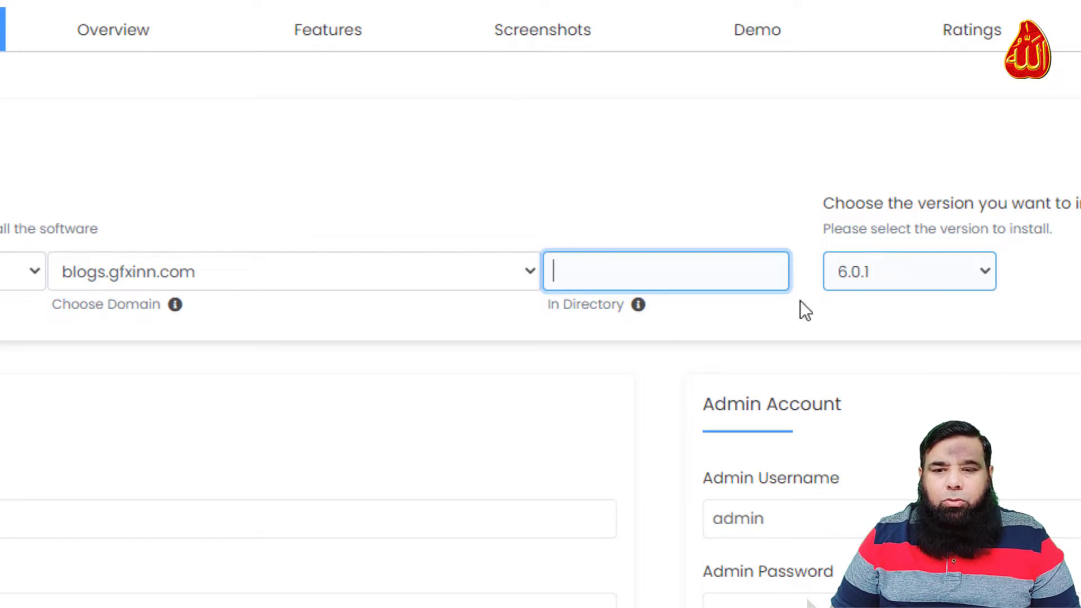
scroll(331, 445, "down", 3)
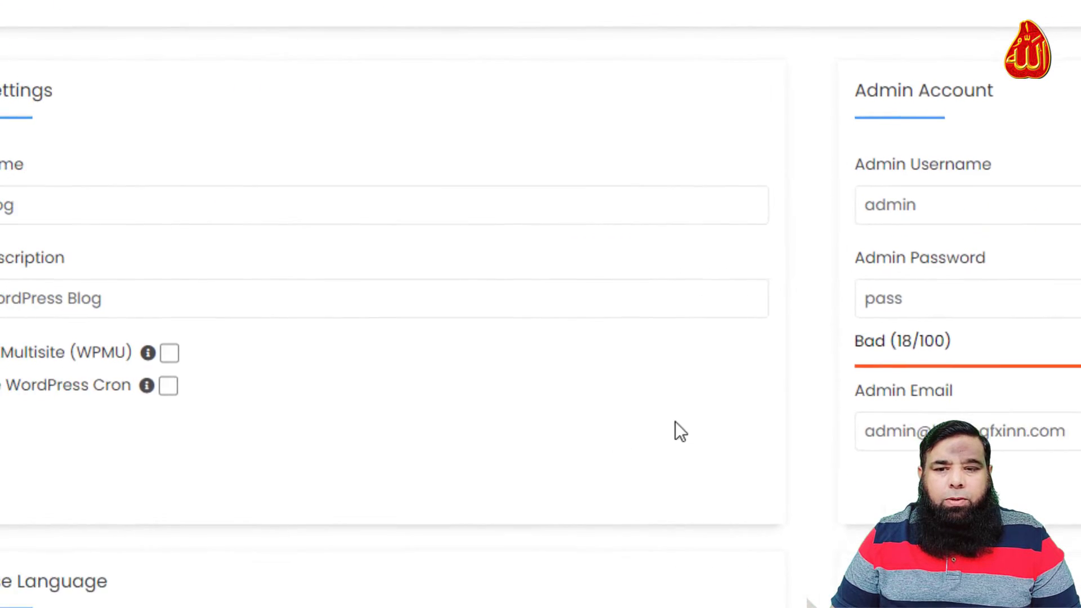
left_click(143, 192)
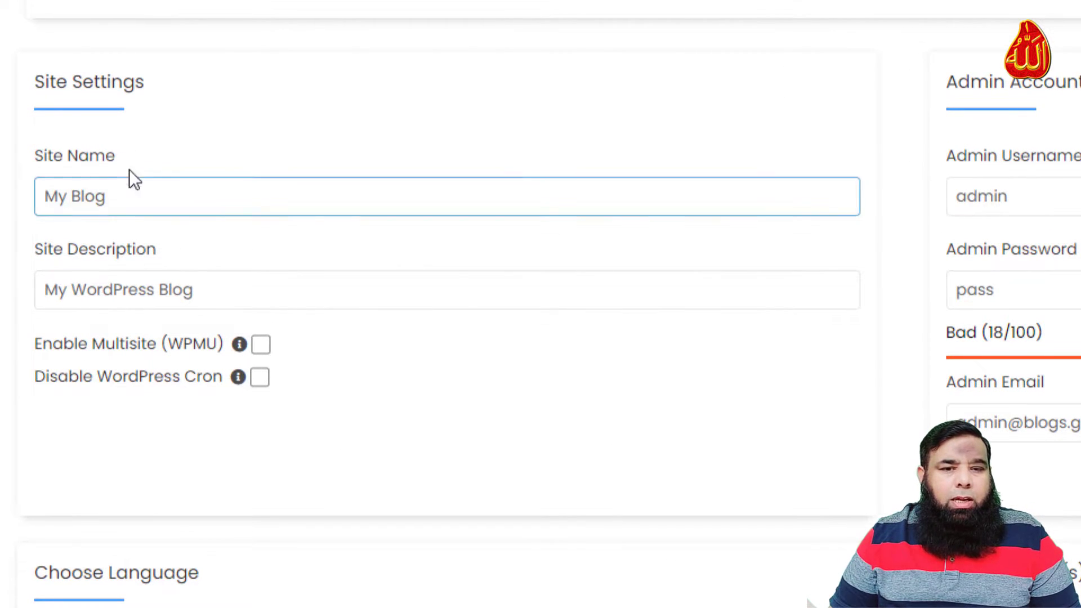
key("ctrl+a")
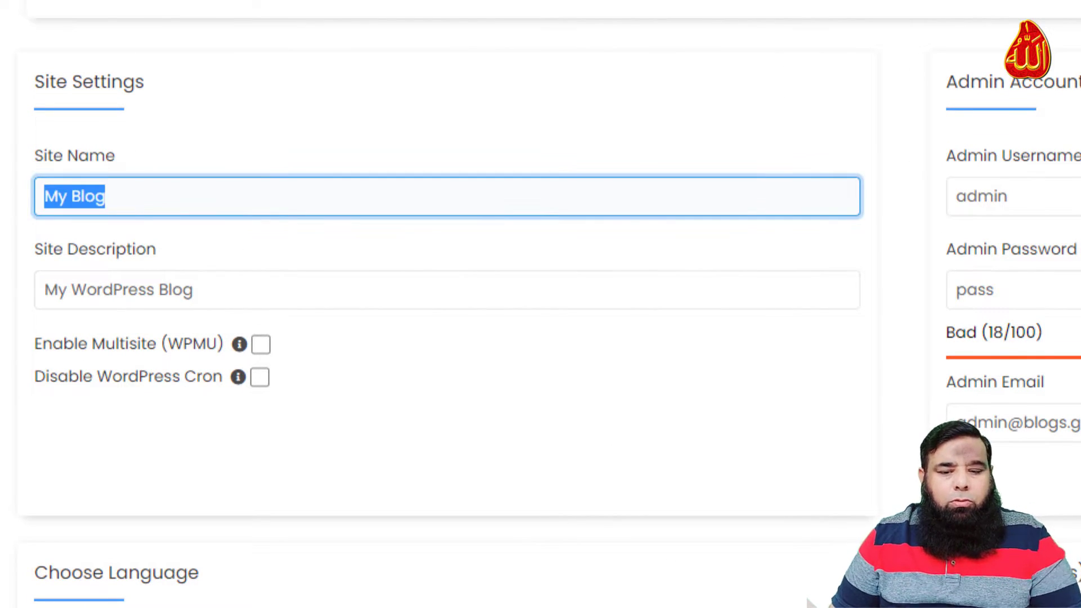
type("My First Bolgging Site")
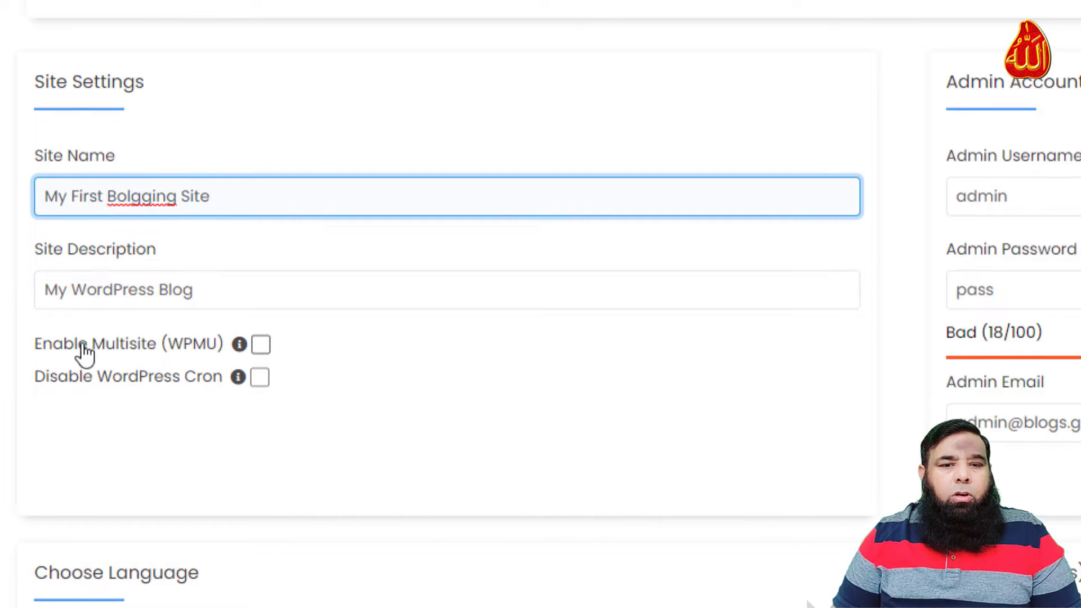
left_click(252, 285)
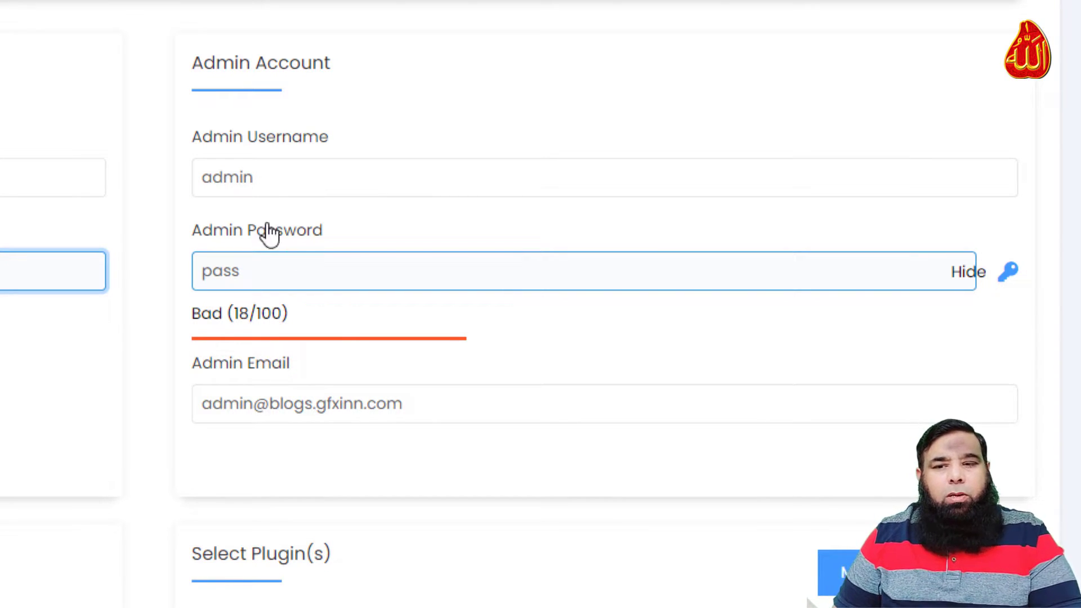
Replace the admin password with a new one and enter a new admin e-mail address
left_click(280, 169)
left_click(301, 270)
left_click_drag(302, 271, 181, 274)
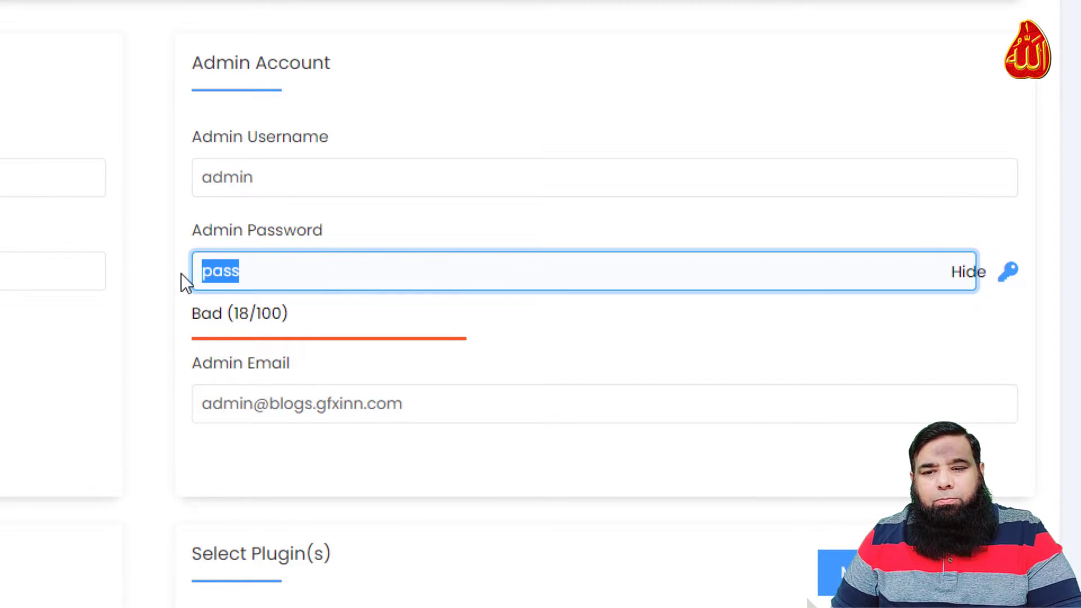
type("admin")
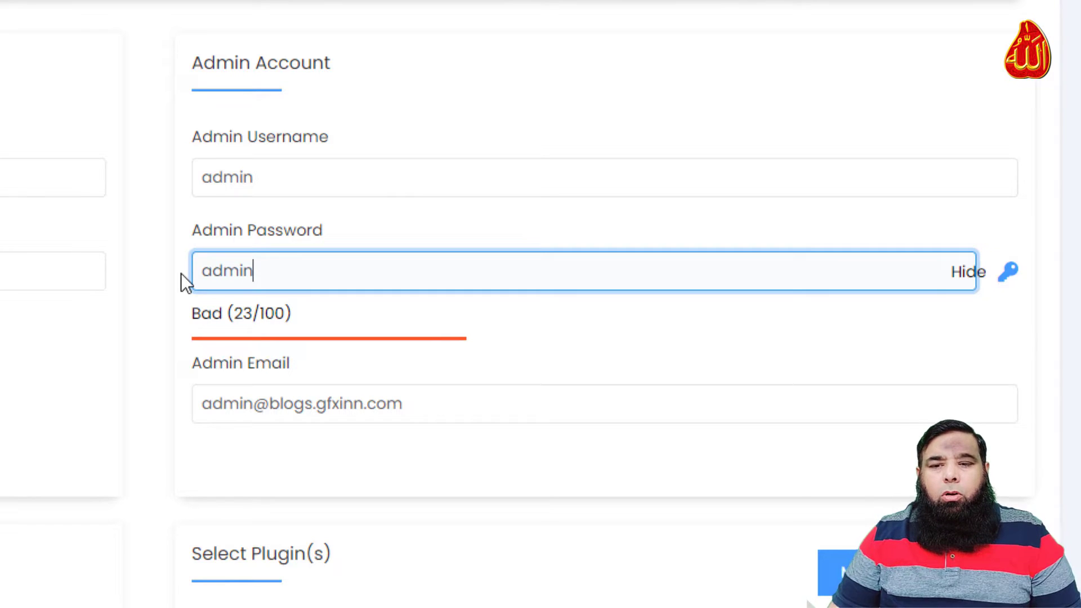
left_click(316, 401)
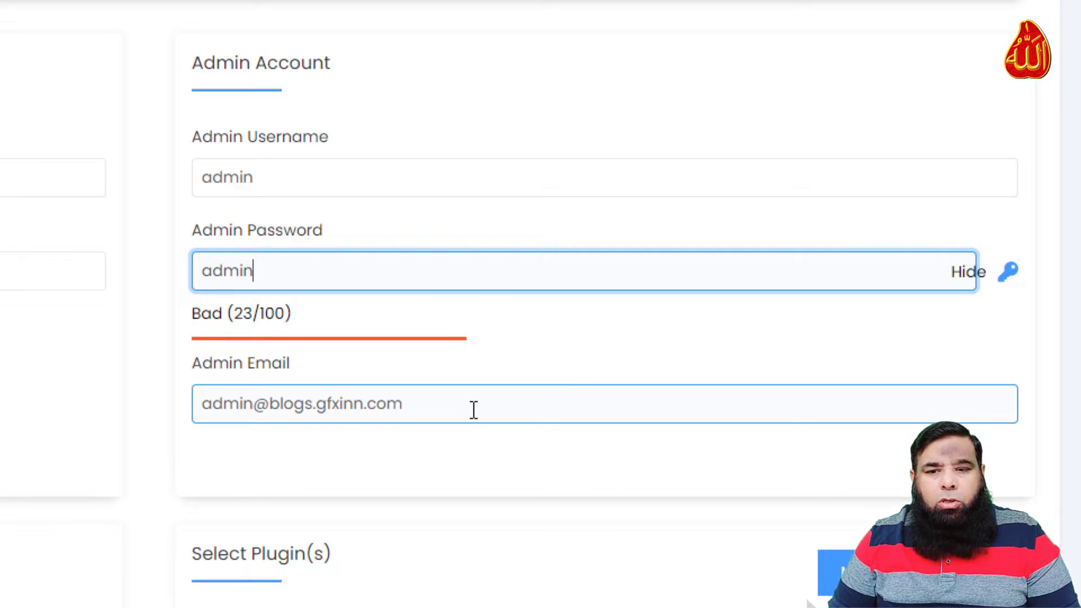
left_click_drag(478, 408, 100, 400)
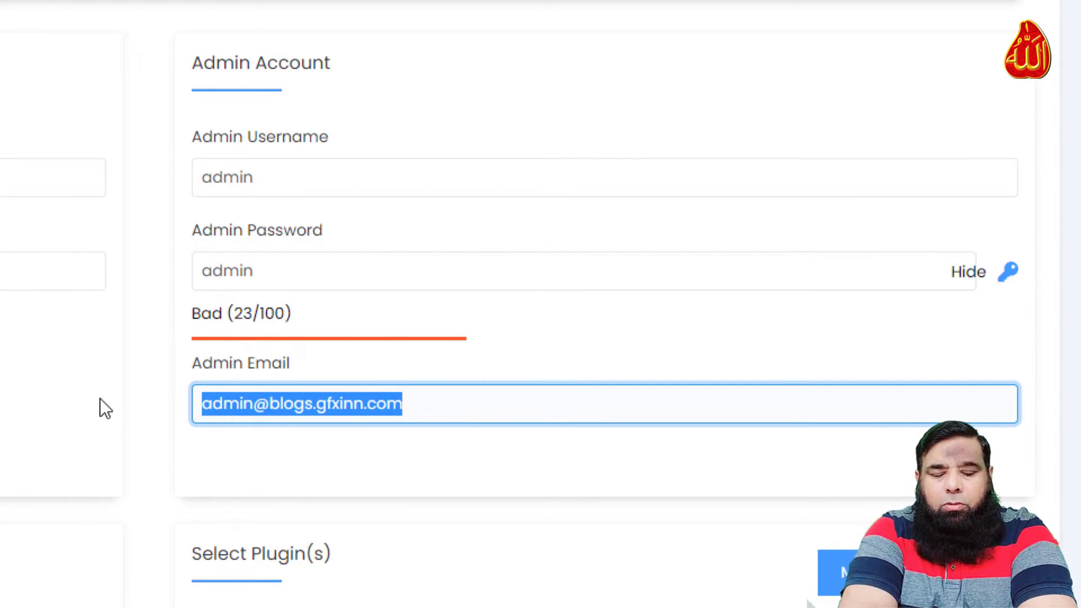
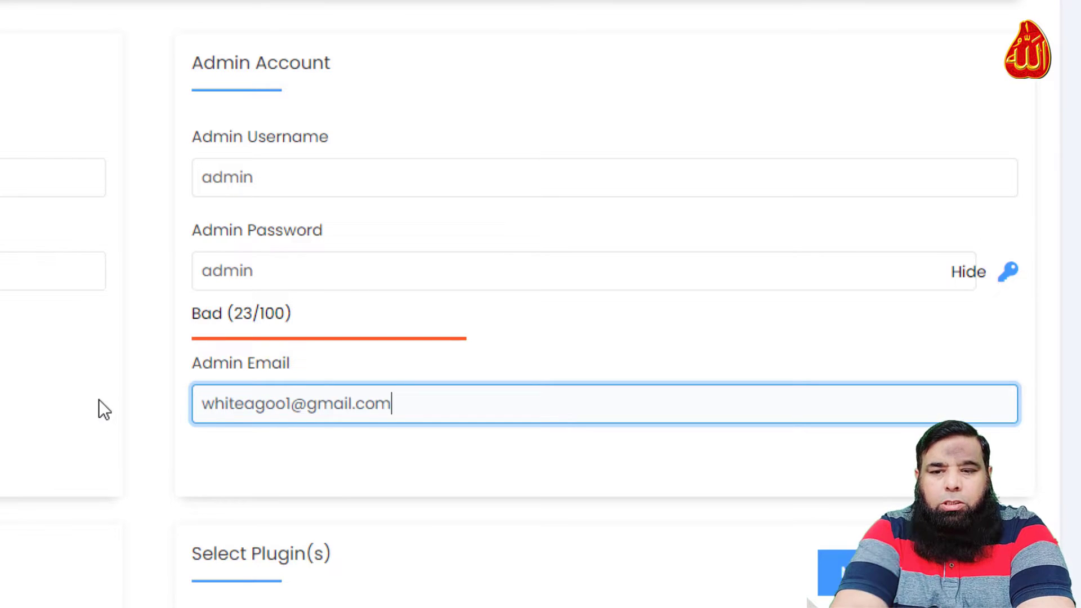
scroll(99, 399, "down", 5)
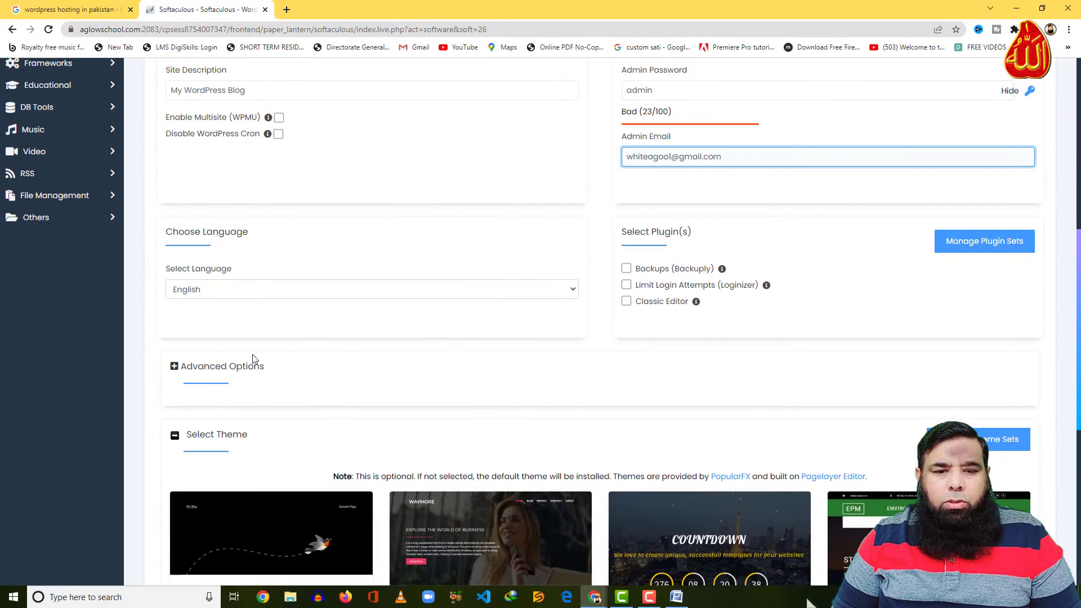
Choose the Twenty Twenty-Two theme and run the WordPress installation
left_click(173, 367)
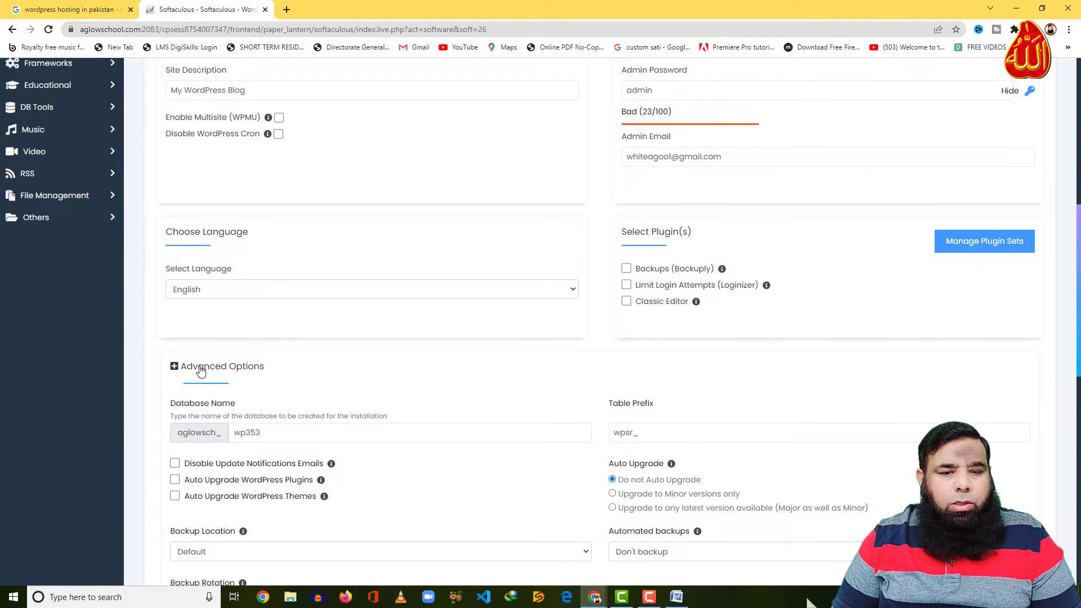
left_click(174, 367)
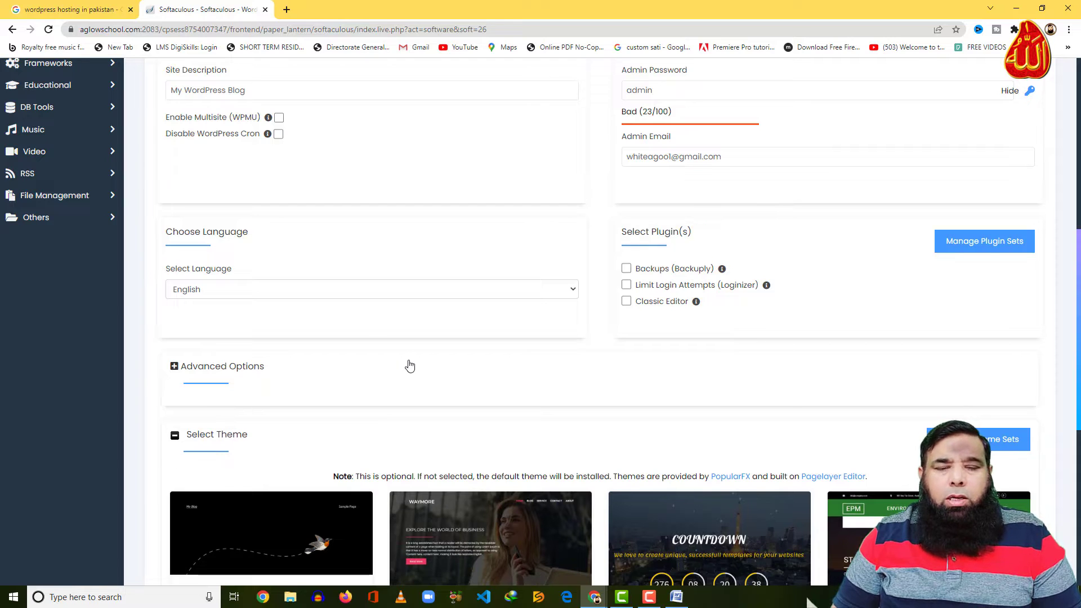
scroll(409, 366, "down", 4)
scroll(570, 434, "up", 1)
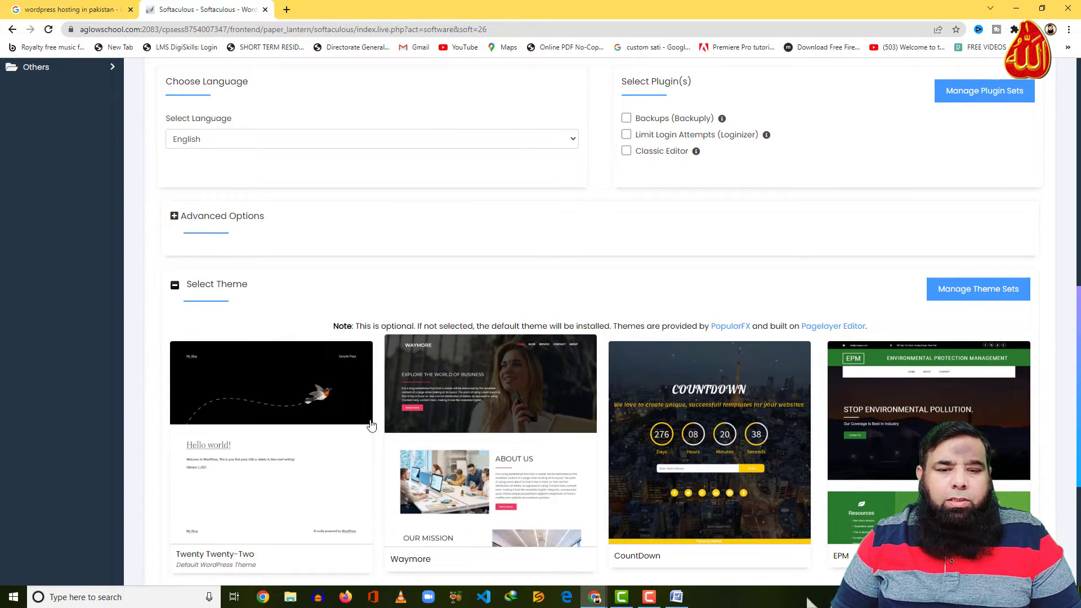
left_click(295, 383)
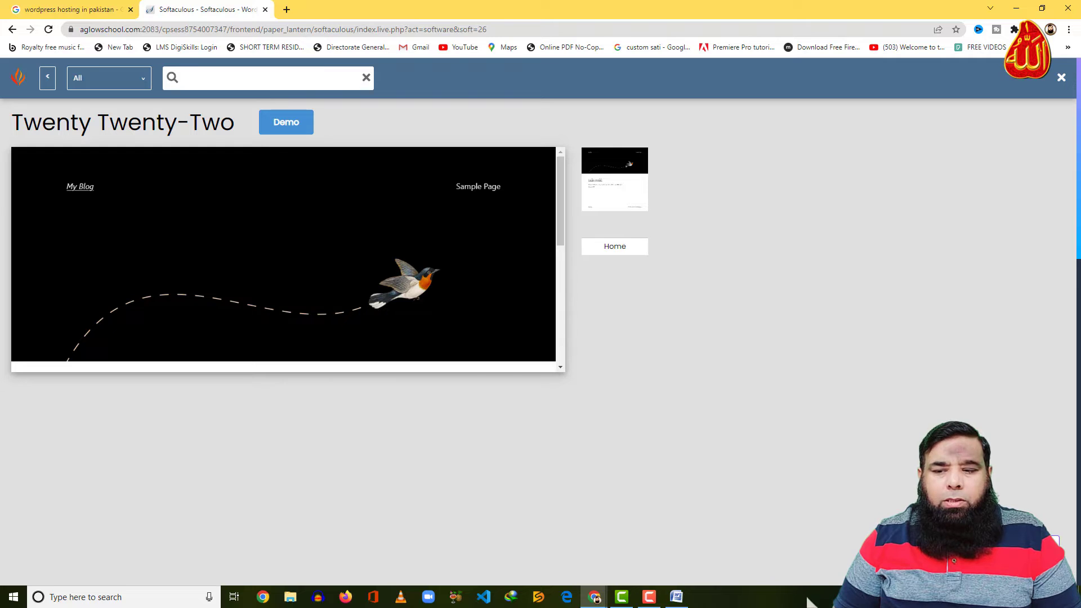
left_click(621, 393)
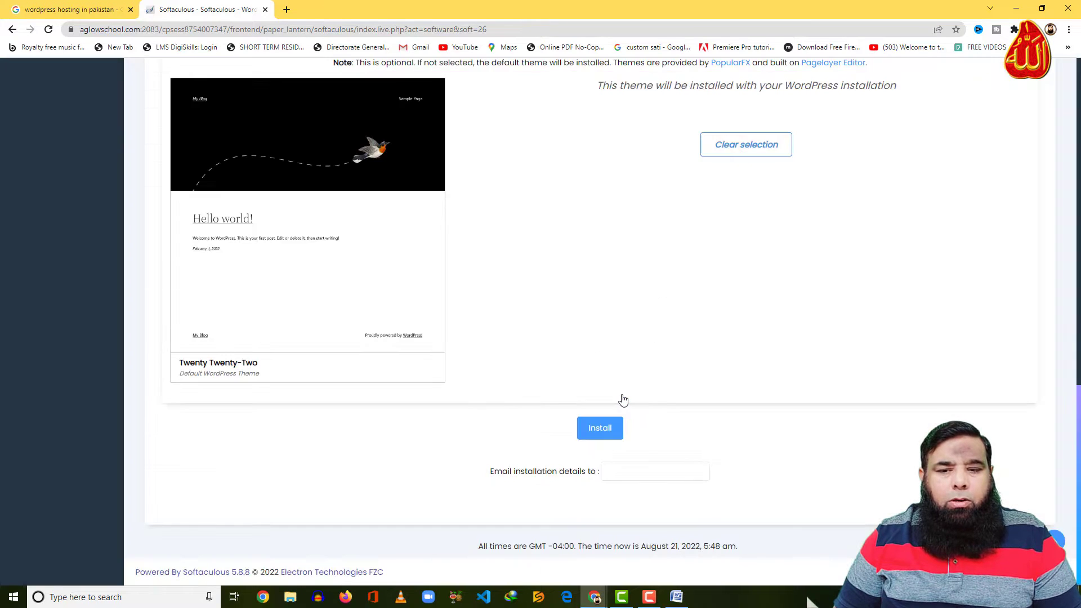
left_click(600, 430)
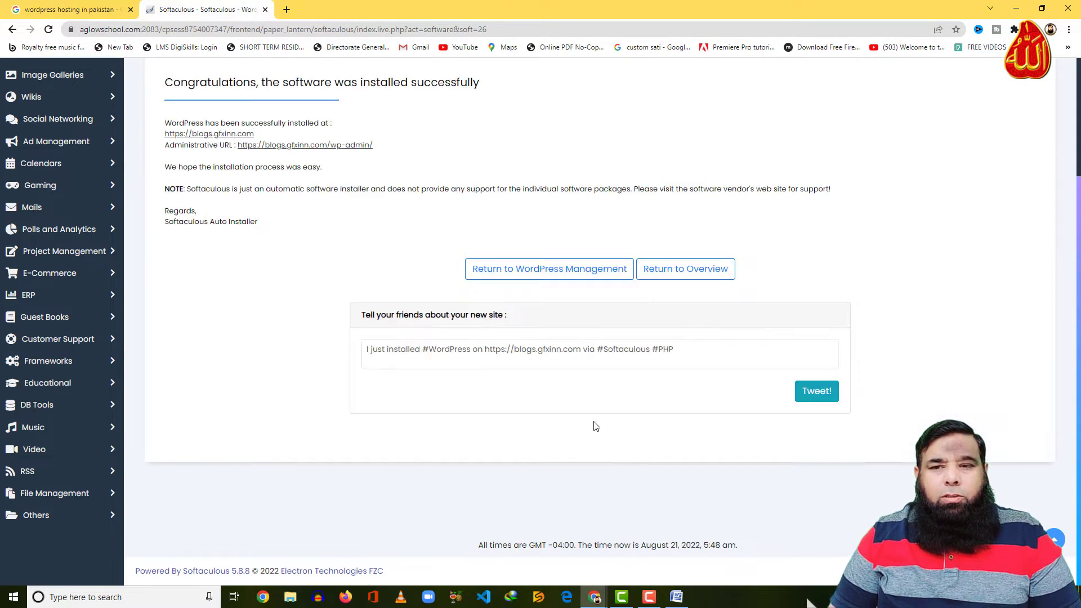
Go back to the cPanel main page once the install completes
scroll(613, 385, "up", 3)
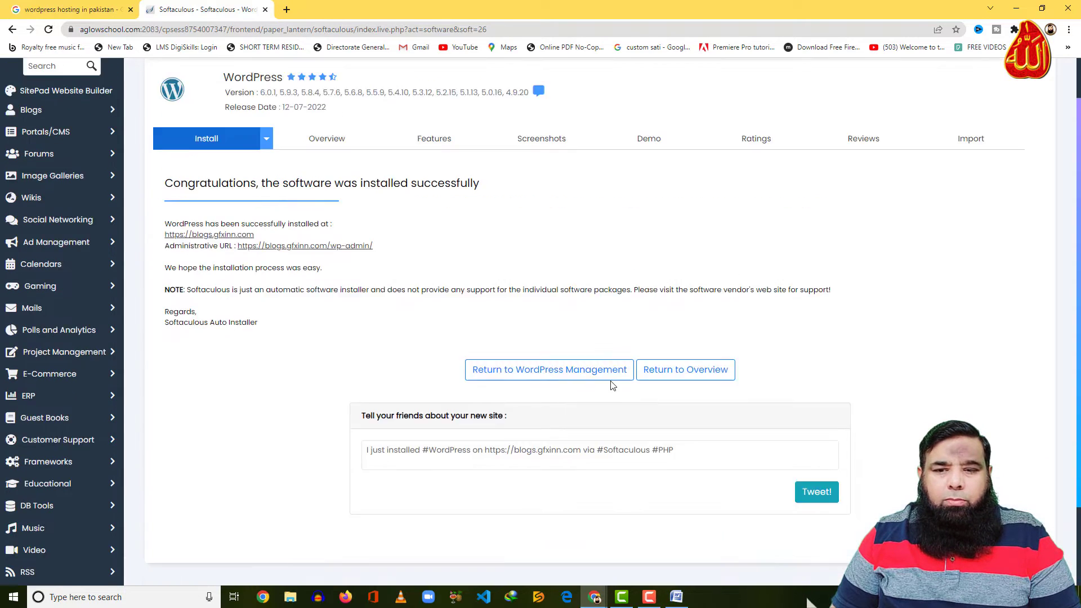
left_click(816, 79)
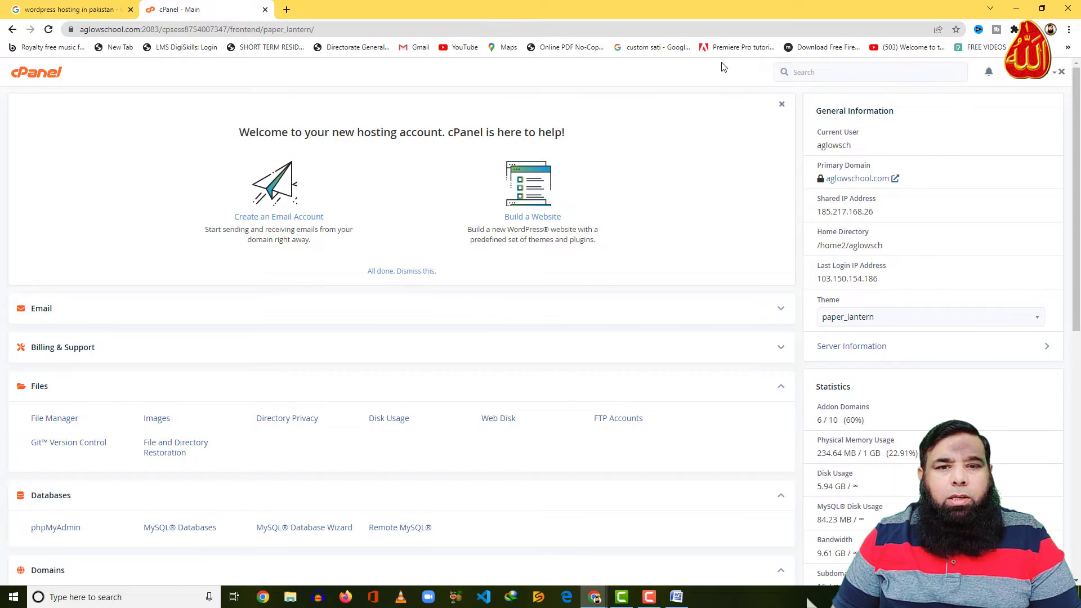
left_click(287, 10)
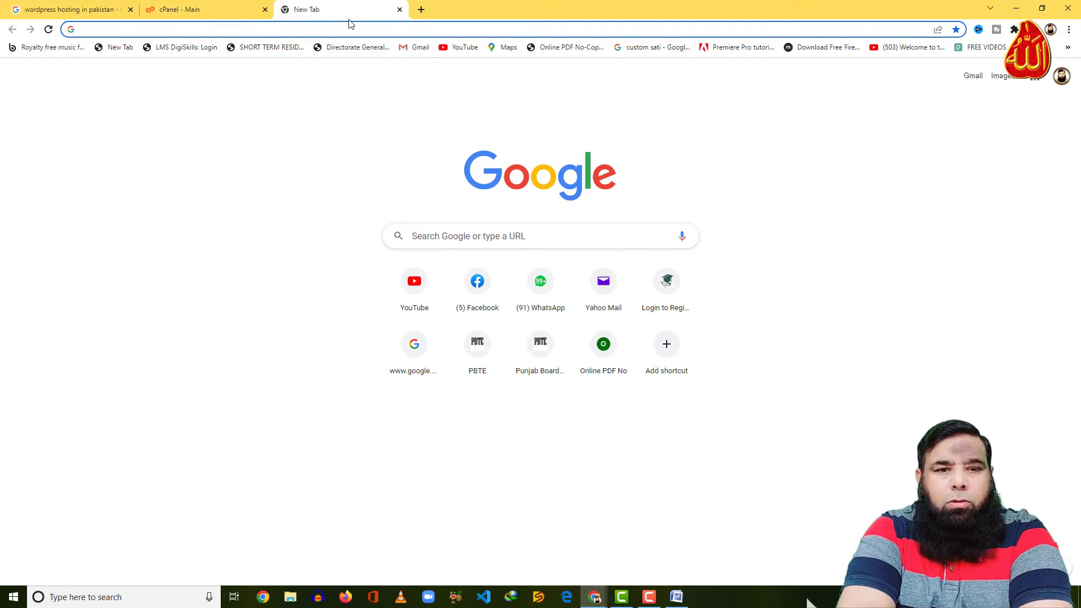
Load blogs.gfxinn.com to view the live 'My First Bolgging Site' with its Hello world! post
type("blogs.gfxinn.com")
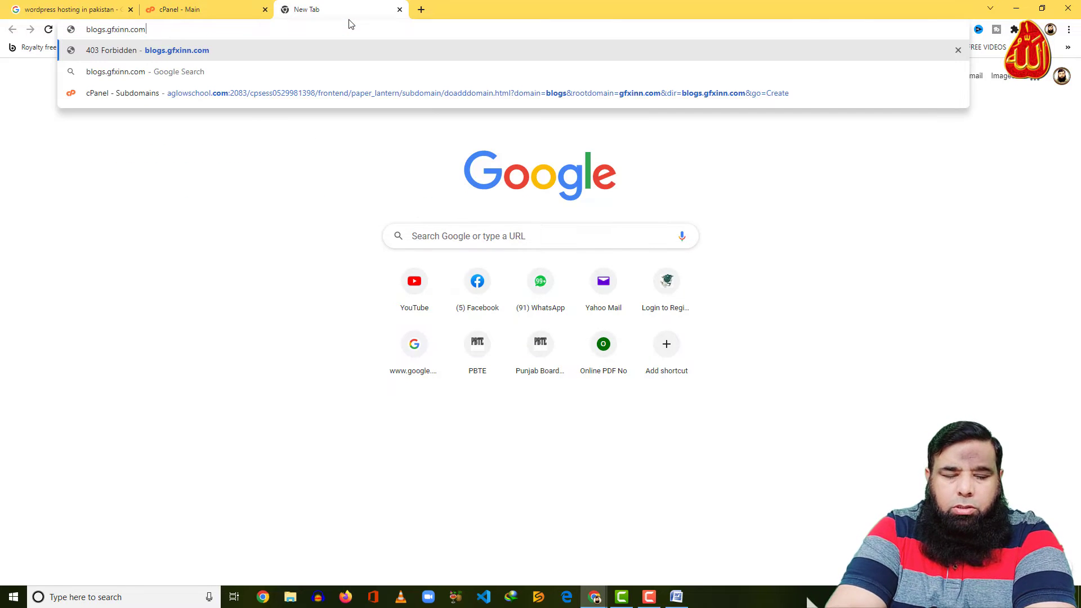
key("Return")
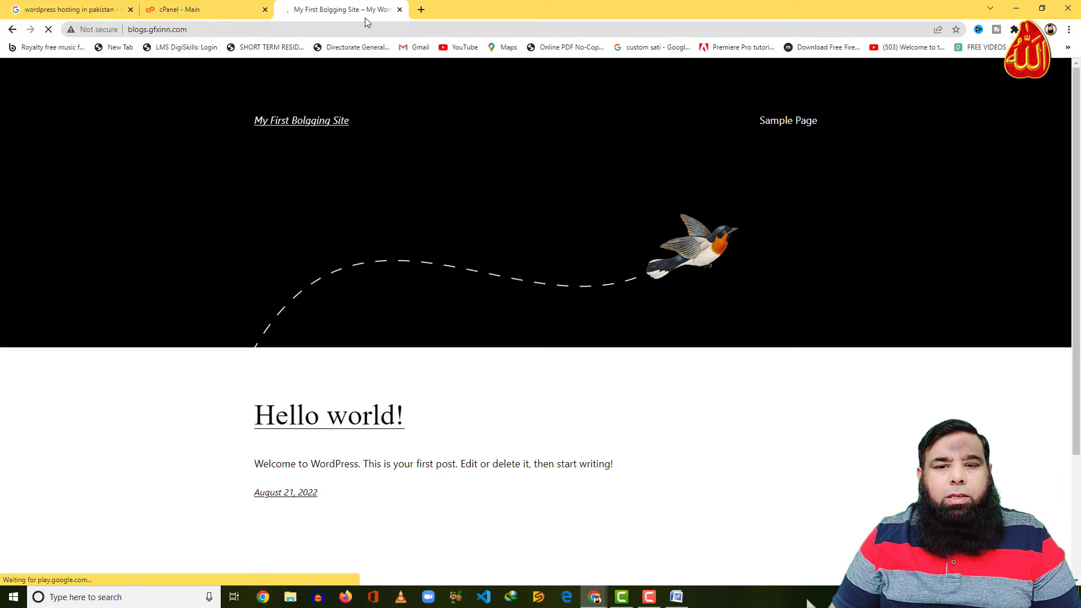
scroll(379, 198, "down", 3)
scroll(378, 198, "up", 3)
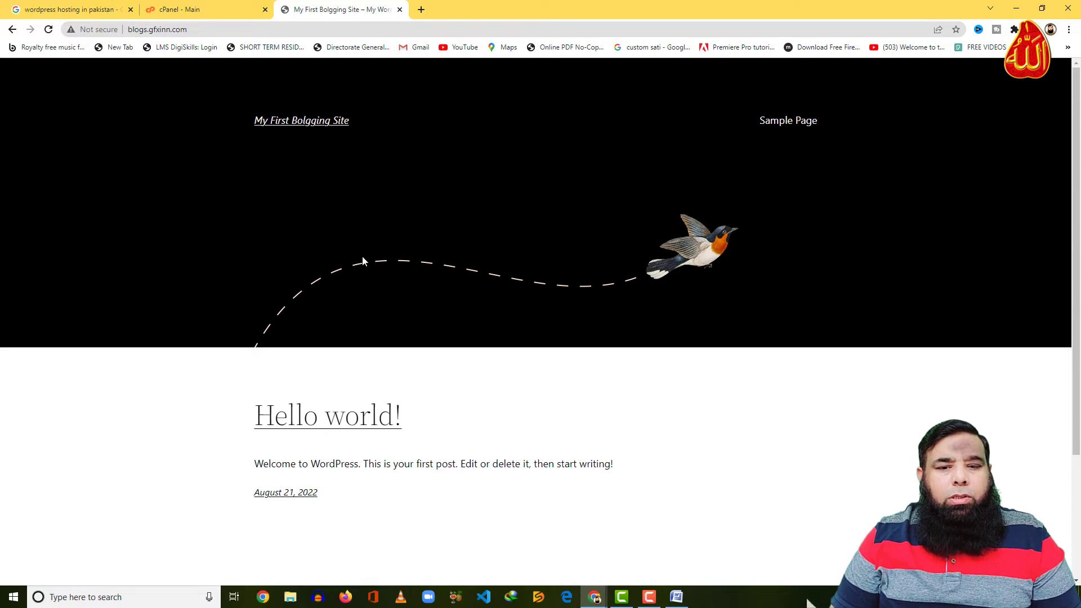
Close the cPanel tab and load blogs.gfxinn.com/wp-admin to reach the WordPress login
left_click(184, 12)
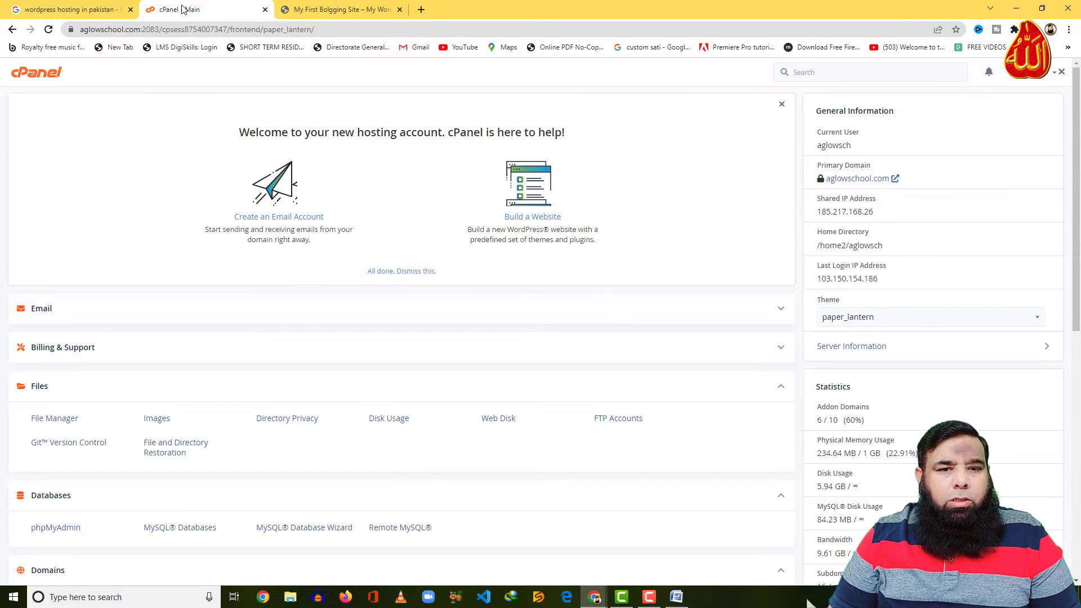
left_click(265, 10)
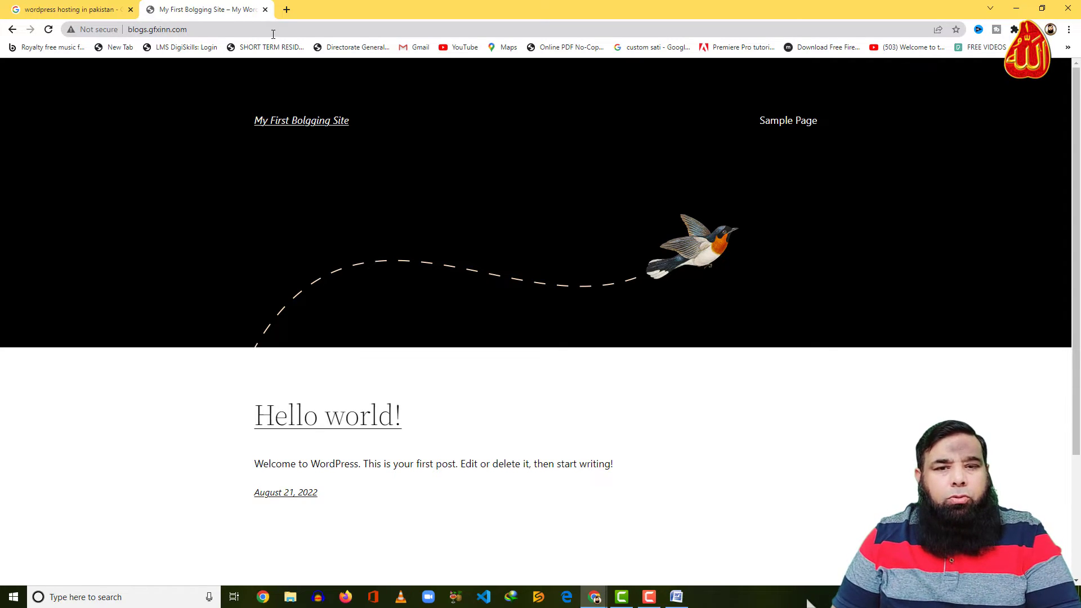
left_click(273, 27)
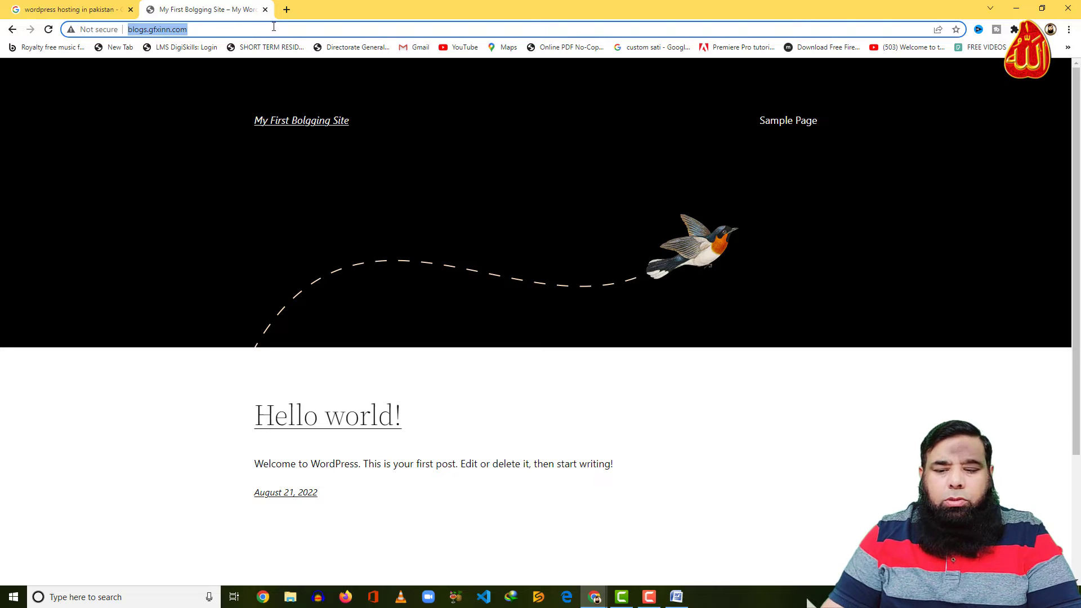
left_click(274, 27)
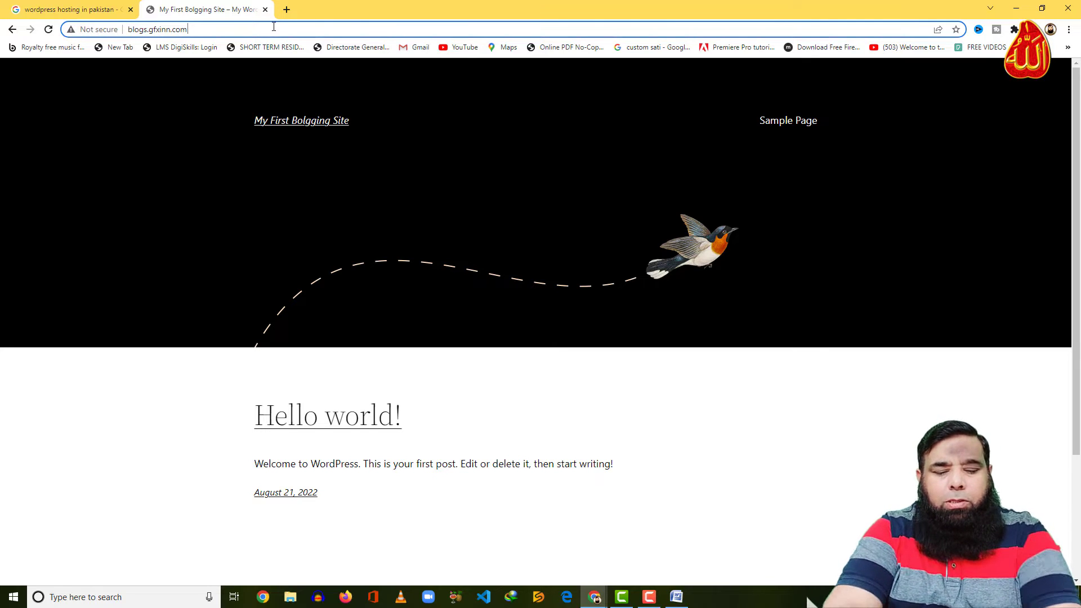
type("/wp")
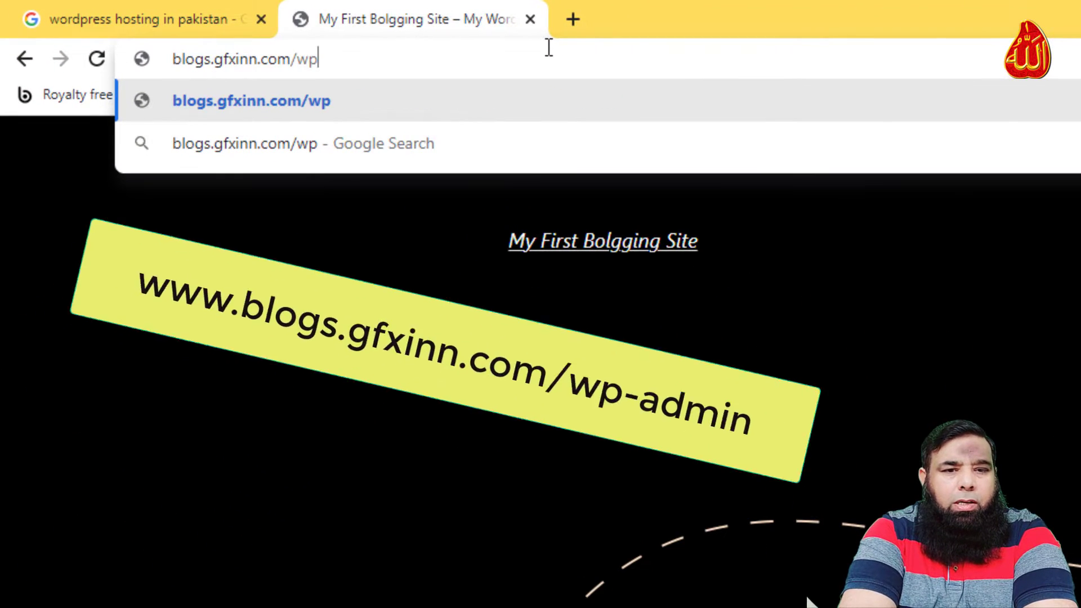
type("-a")
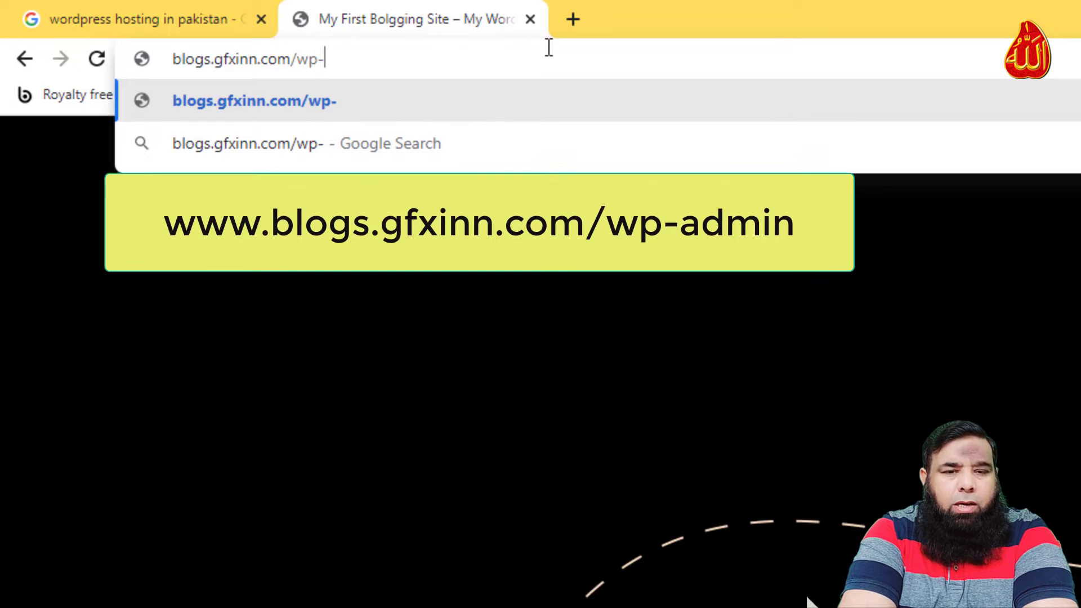
type("dmin")
key("Return")
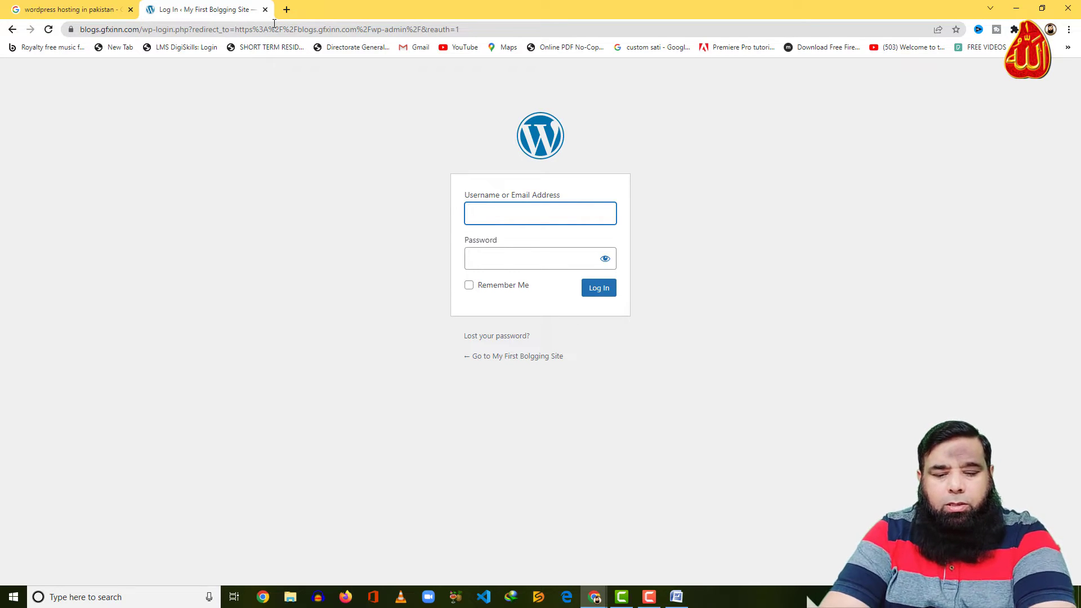
Sign in to WordPress with the admin username and account password
type("admin")
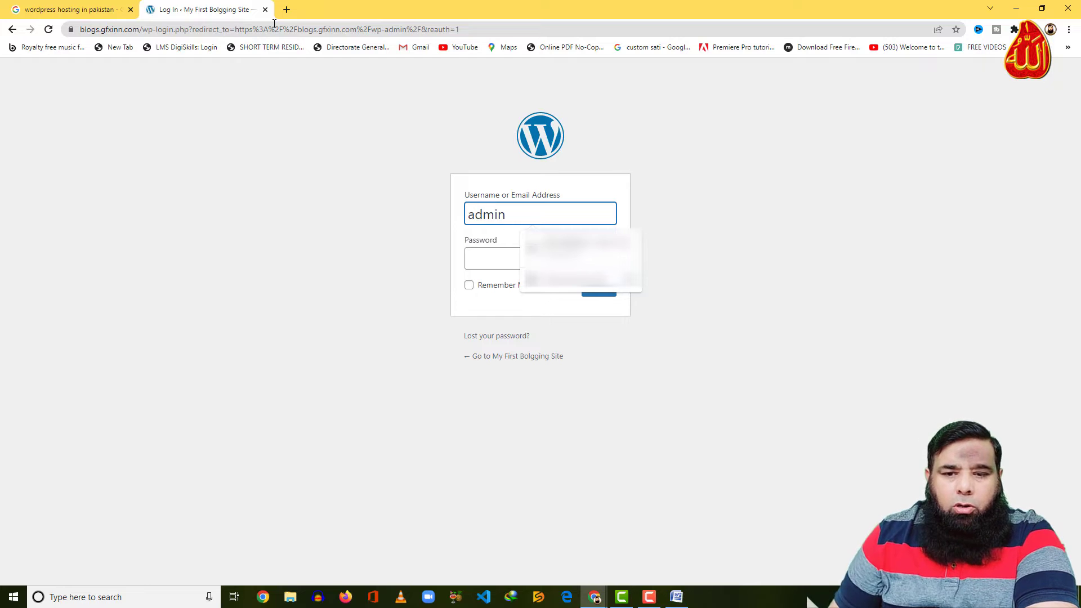
key("Tab")
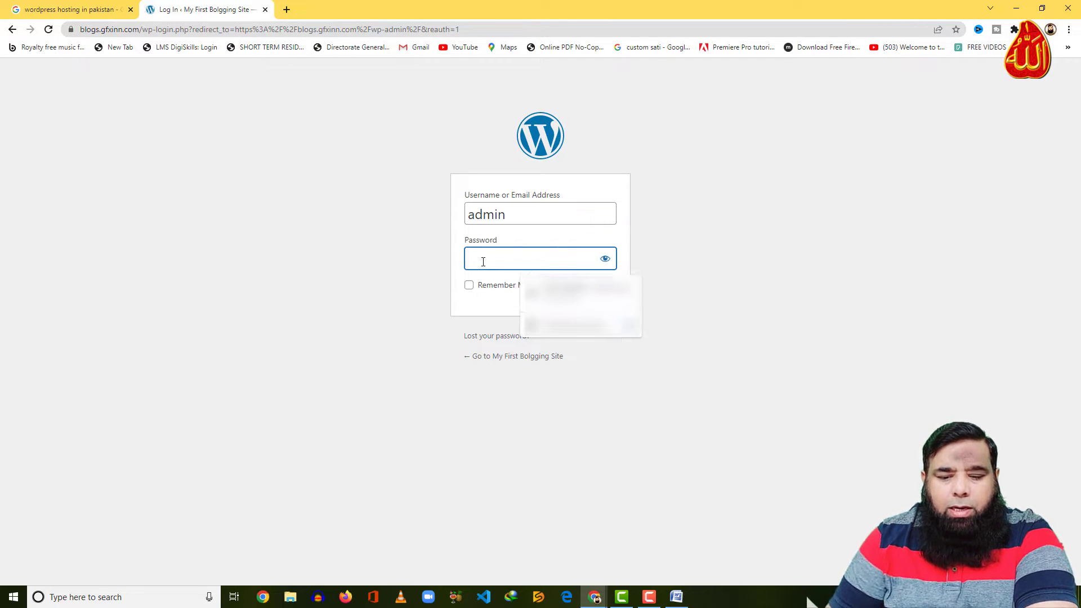
type("•••••")
left_click(601, 292)
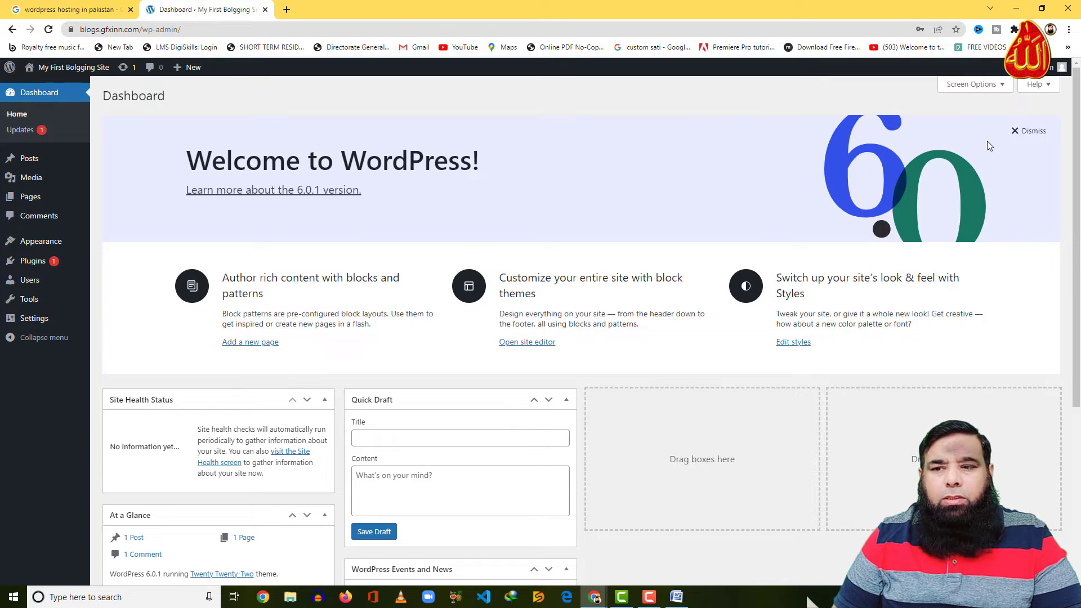
Dismiss the Welcome panel and hide Events and News, Quick Draft, Activity, At a Glance and Site Health boxes
left_click(1030, 131)
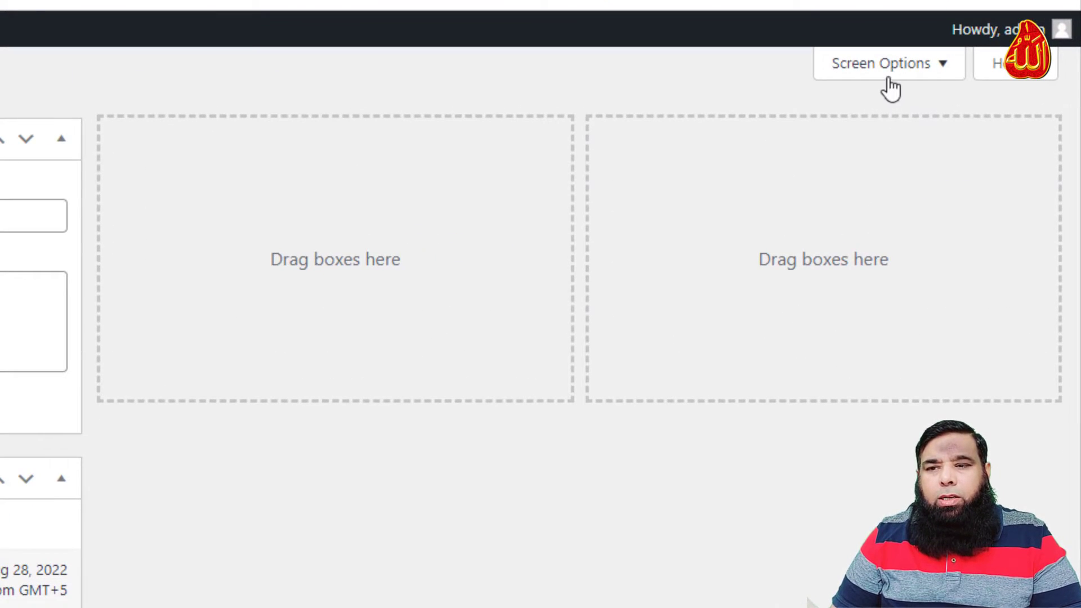
left_click(895, 78)
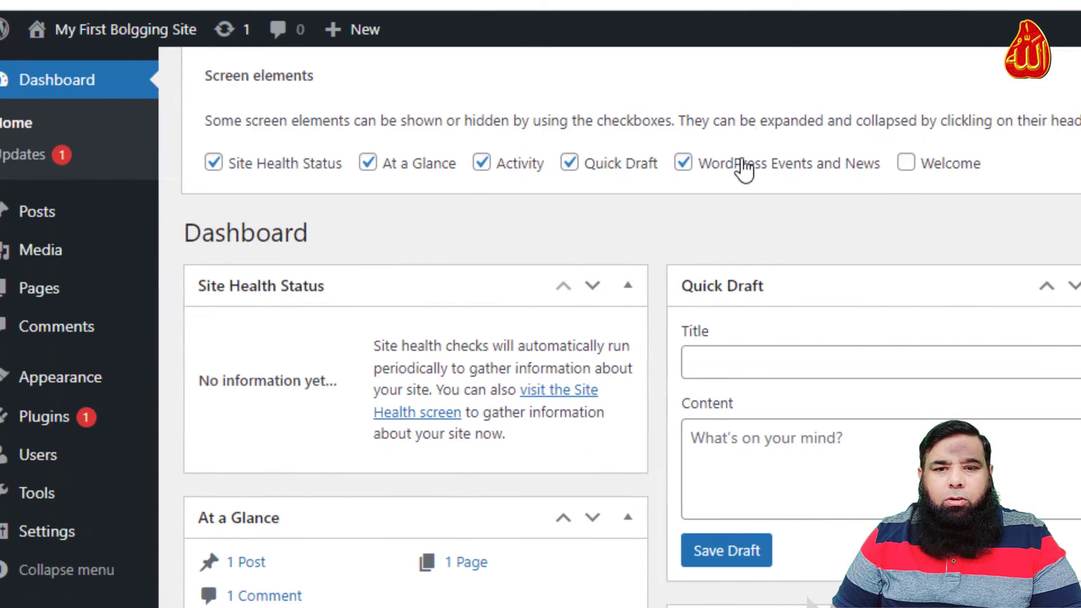
left_click(683, 163)
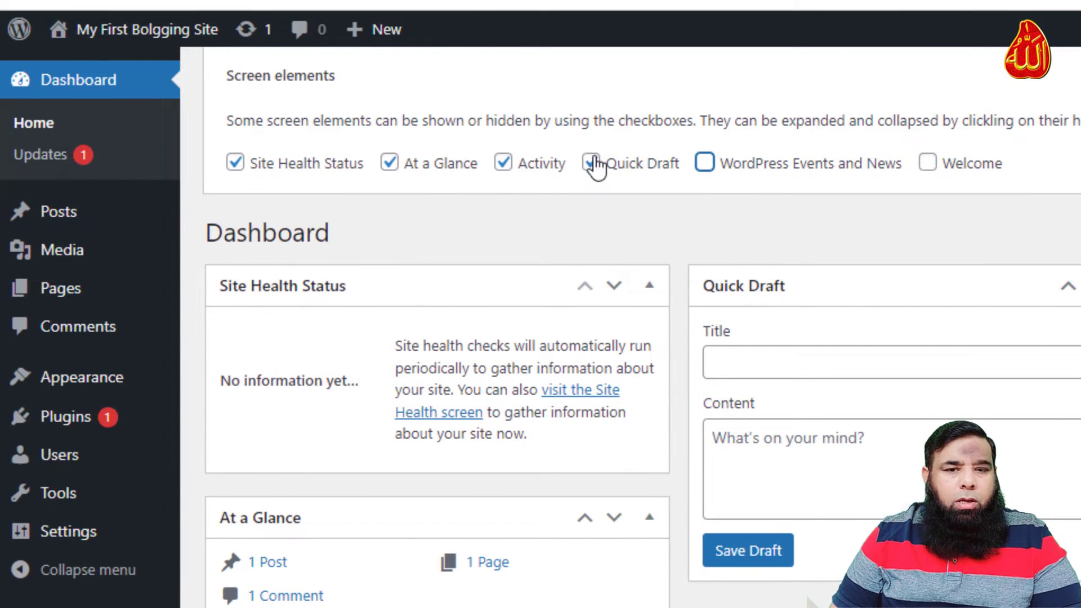
left_click(570, 163)
left_click(504, 164)
left_click(389, 163)
left_click(235, 163)
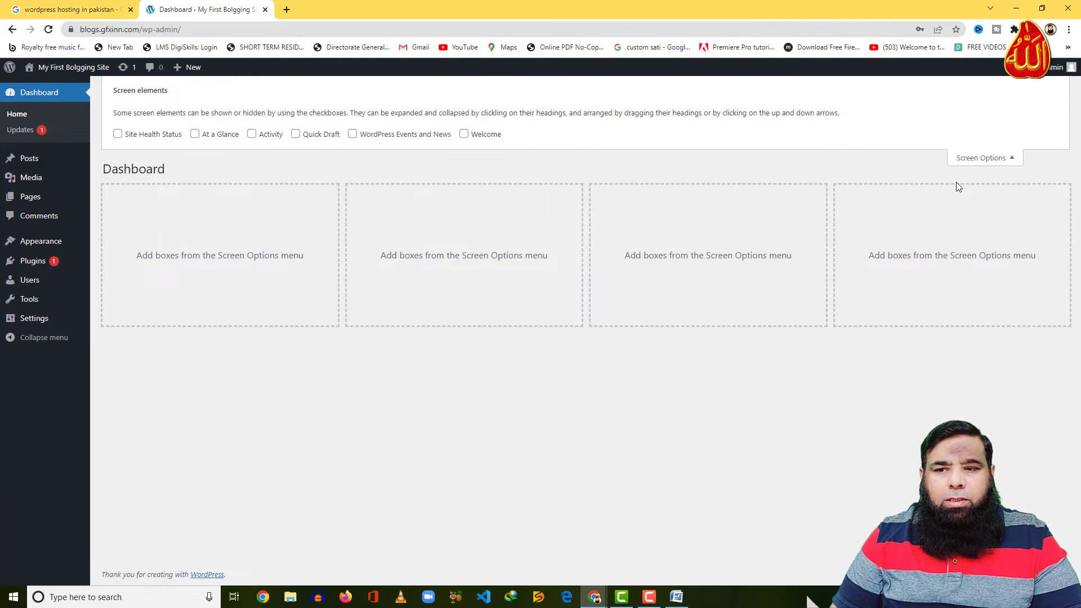
left_click(973, 163)
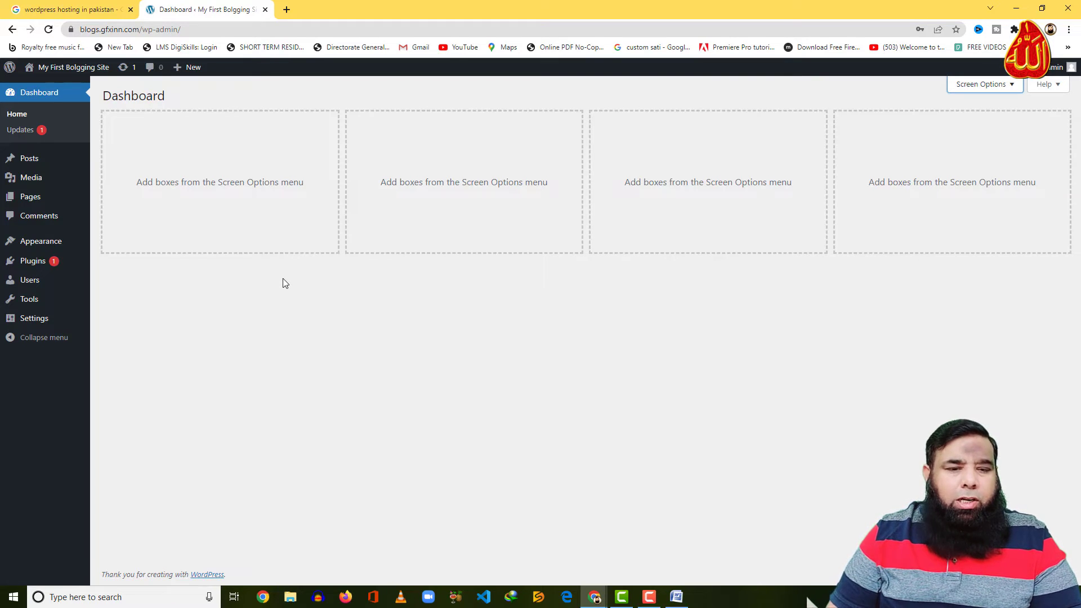
mouse_move(33, 322)
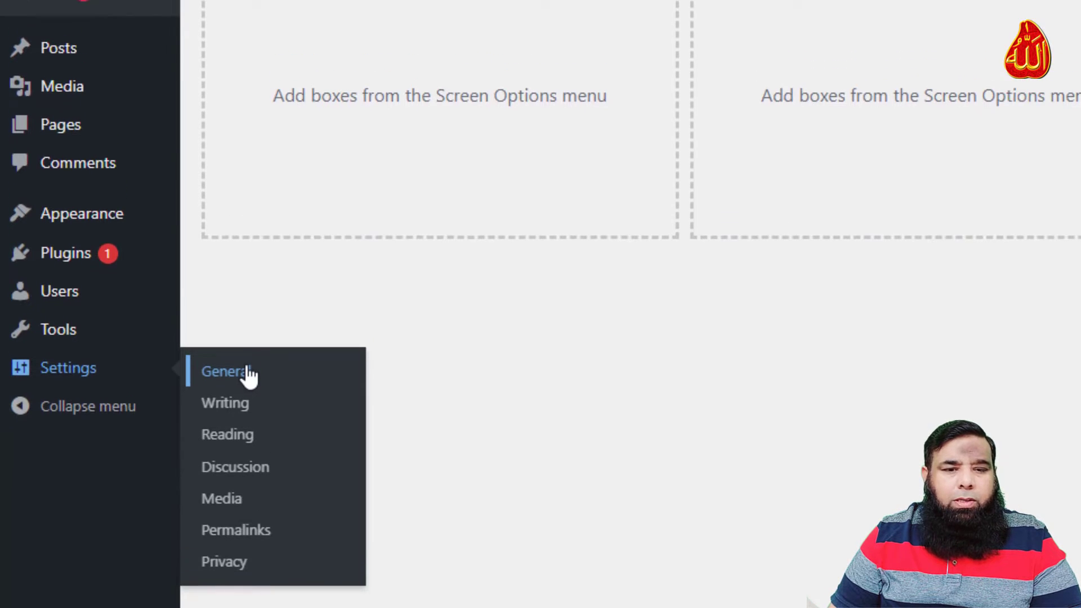
Look through the General, Writing and Reading settings, then open Permalink Settings
left_click(247, 484)
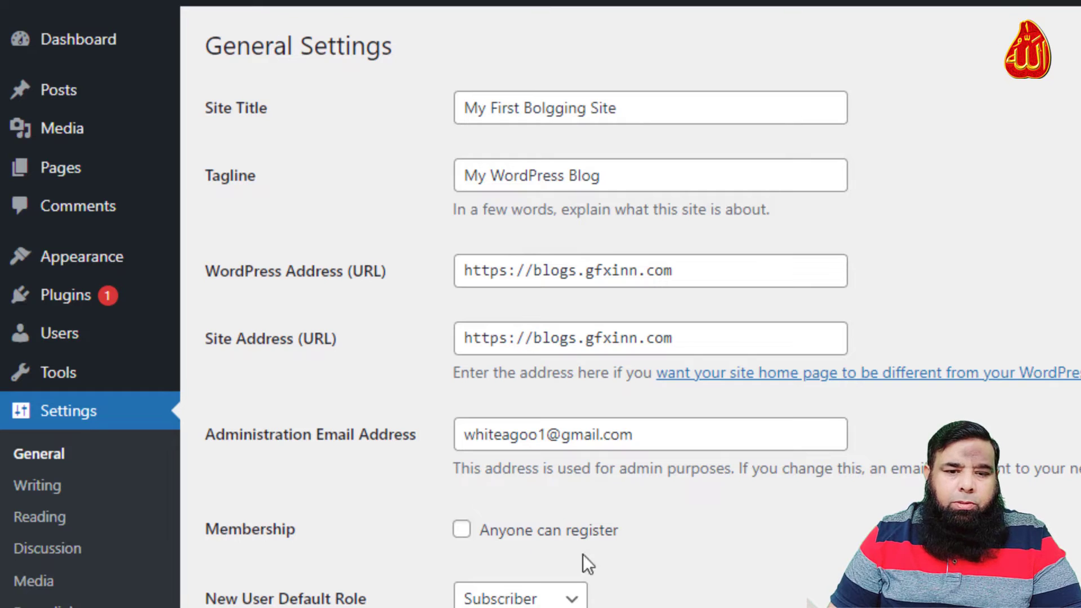
scroll(530, 537, "down", 6)
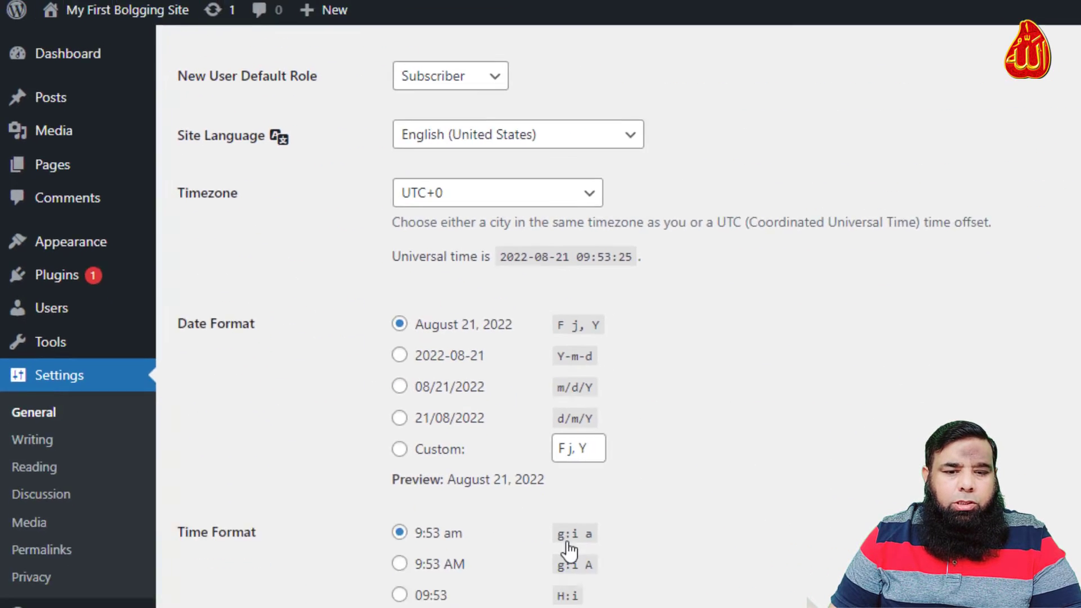
scroll(586, 563, "up", 5)
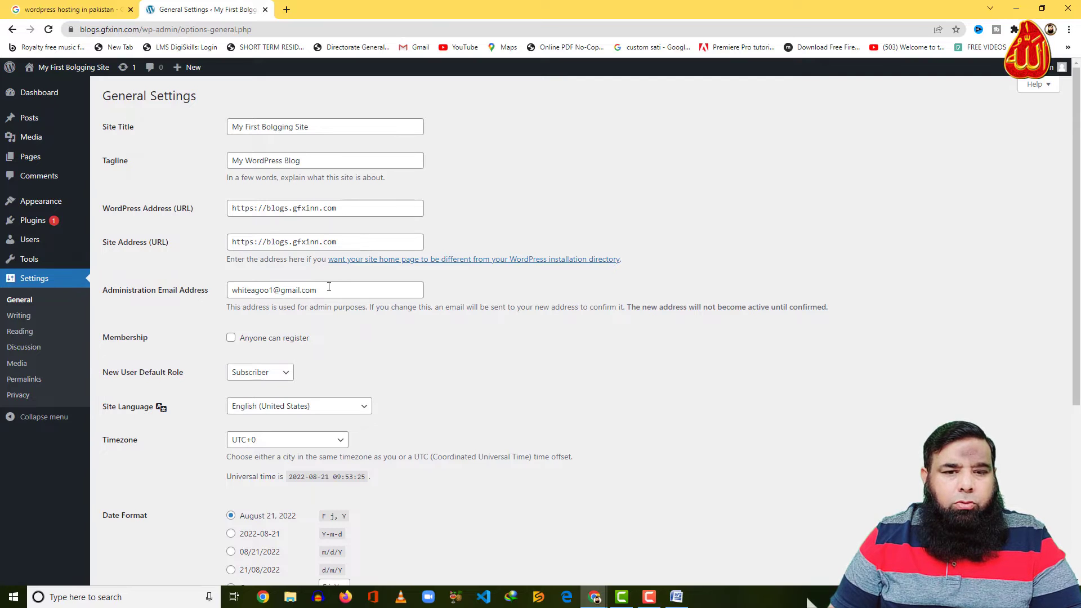
left_click(29, 318)
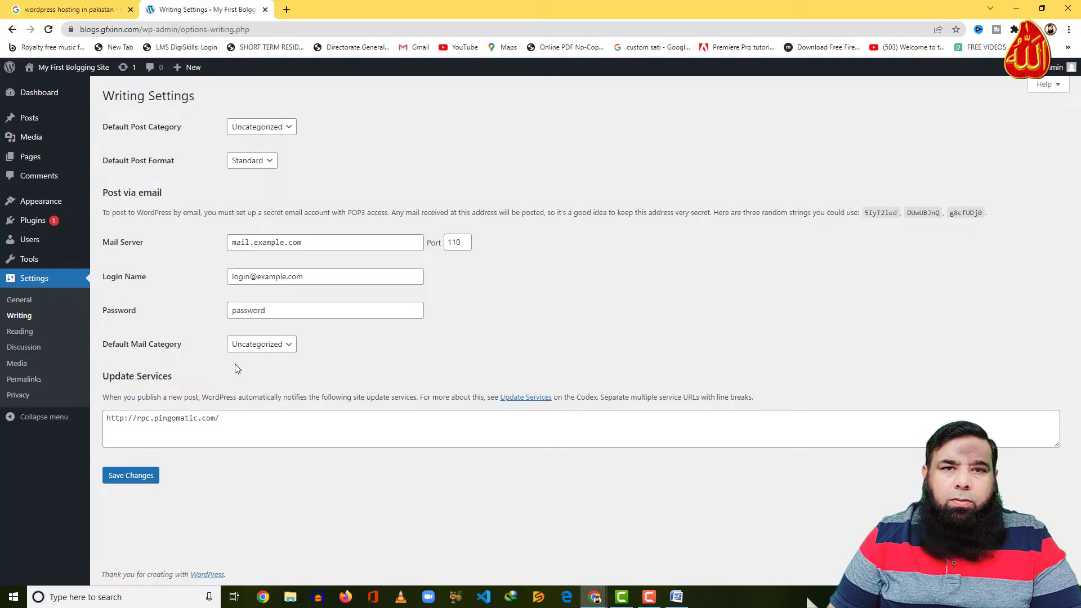
left_click(29, 338)
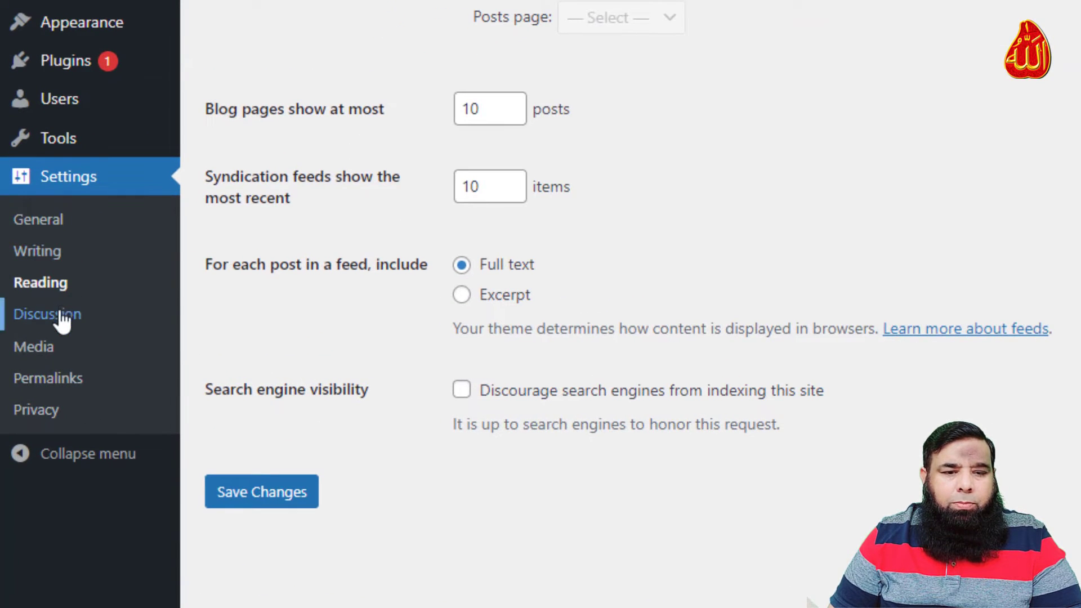
left_click(59, 386)
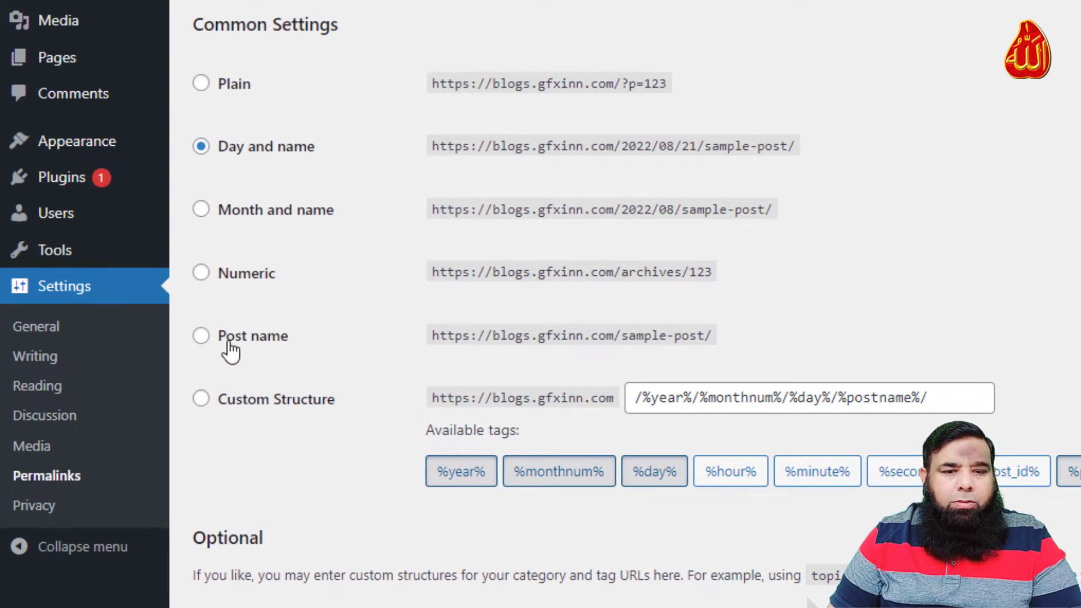
Change the permalink structure to Post name (/%postname%/) and save it
left_click(206, 339)
scroll(267, 299, "down", 5)
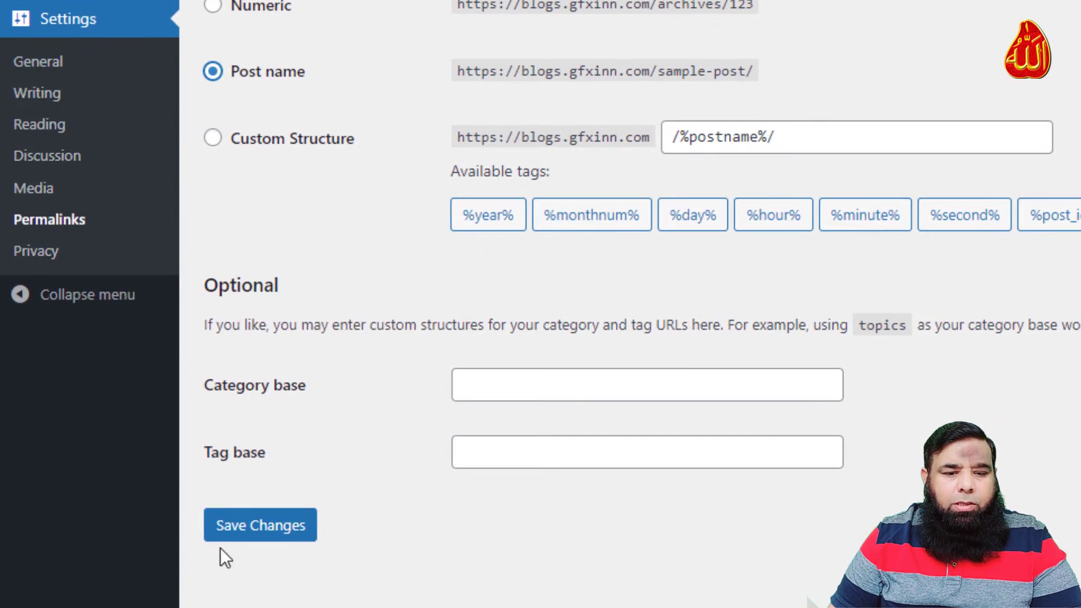
left_click(227, 534)
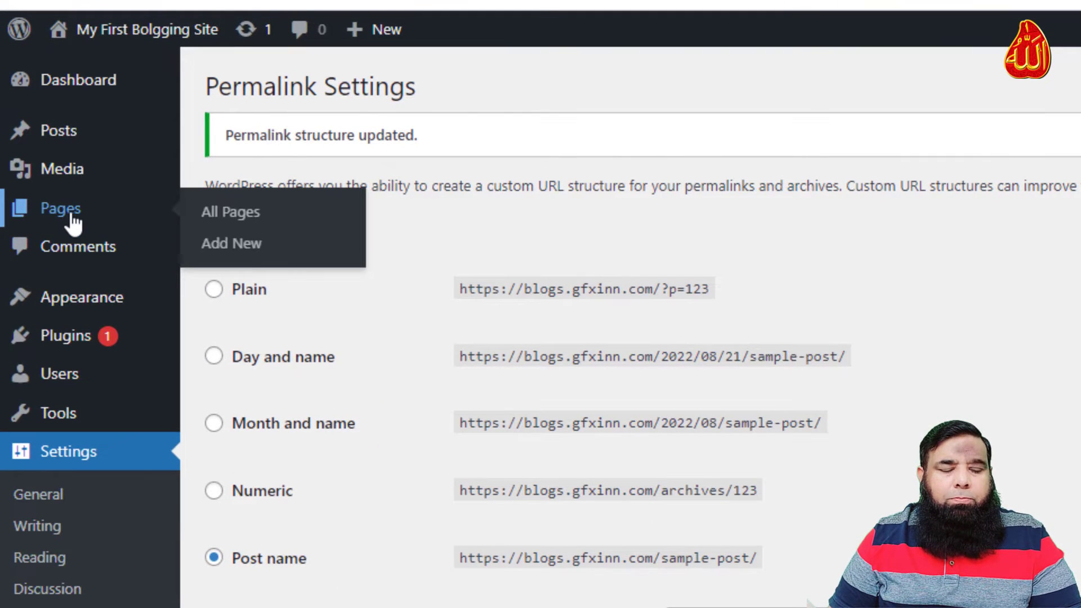
Create and publish an empty page titled 'My Blogs', then go back to the pages list
left_click(237, 255)
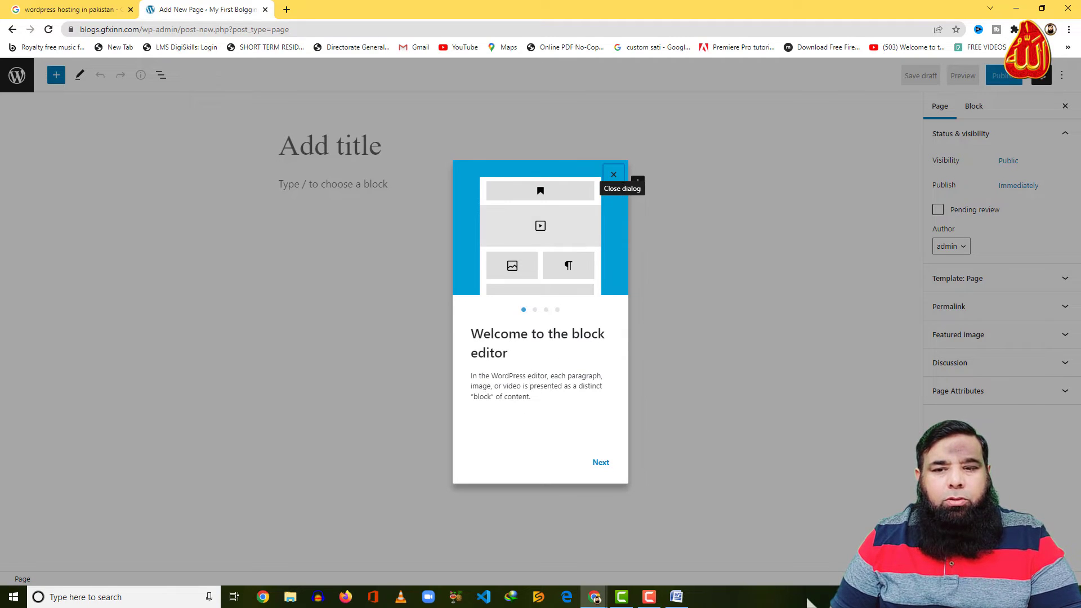
left_click(614, 175)
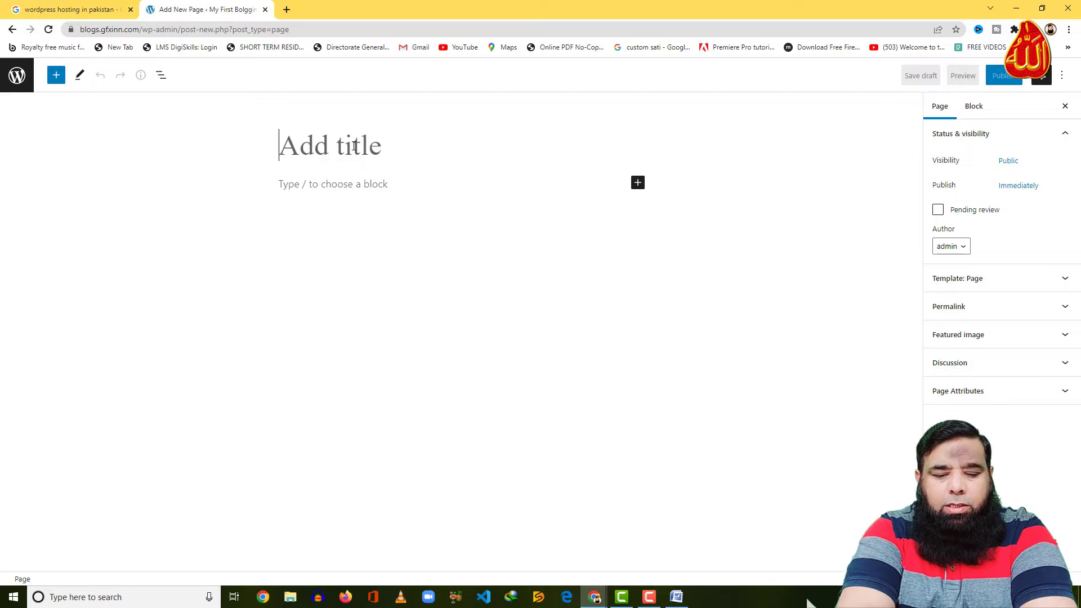
type("My Bo")
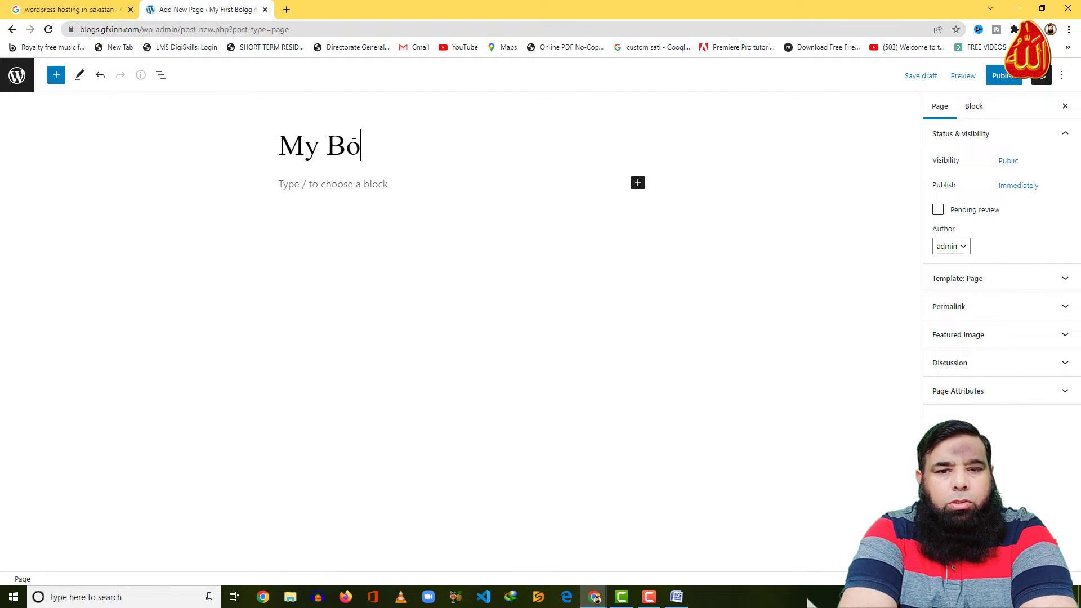
key("BackSpace")
type("logs")
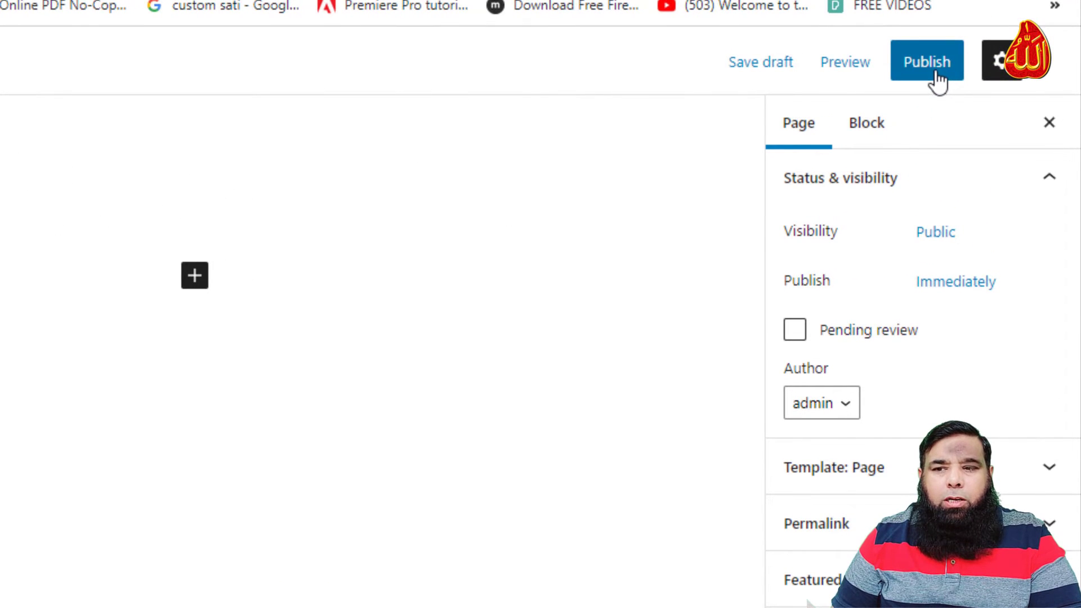
left_click(935, 74)
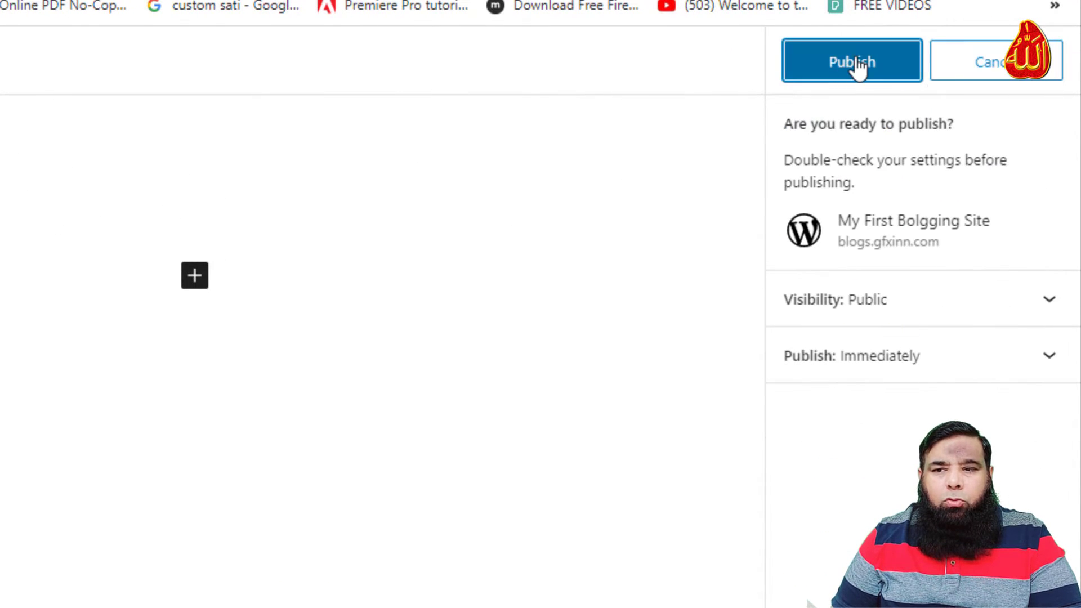
left_click(855, 63)
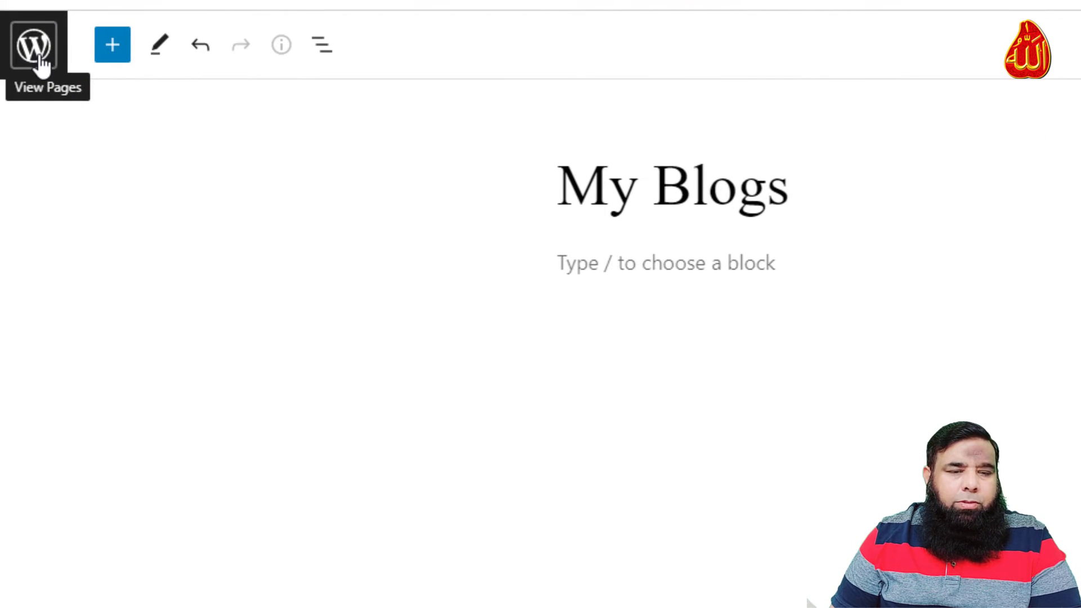
left_click(41, 64)
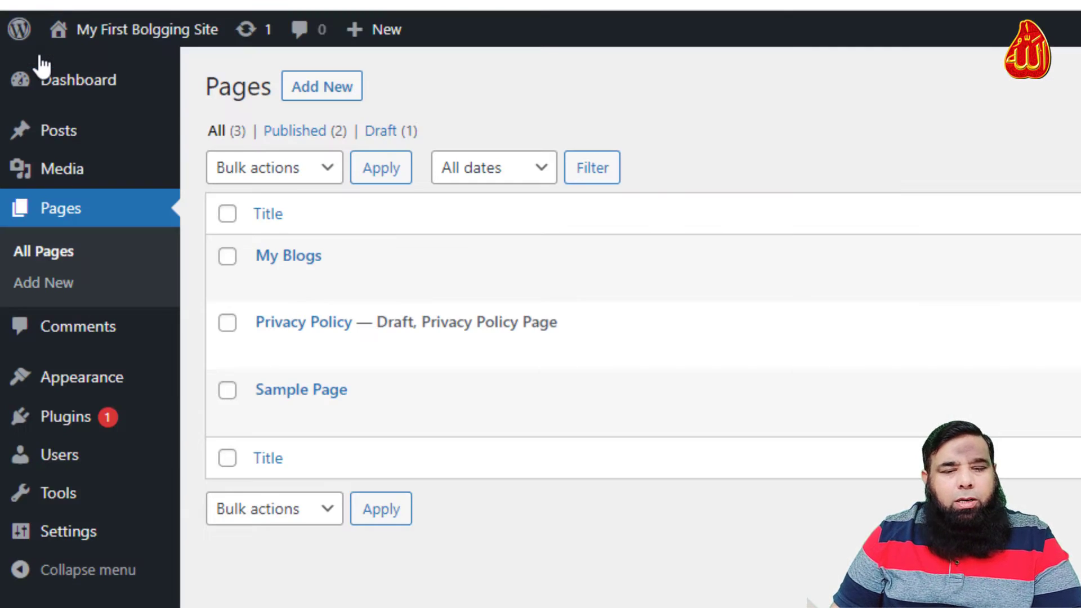
Add and publish an empty page titled 'Home', then return to the Pages list
mouse_move(244, 256)
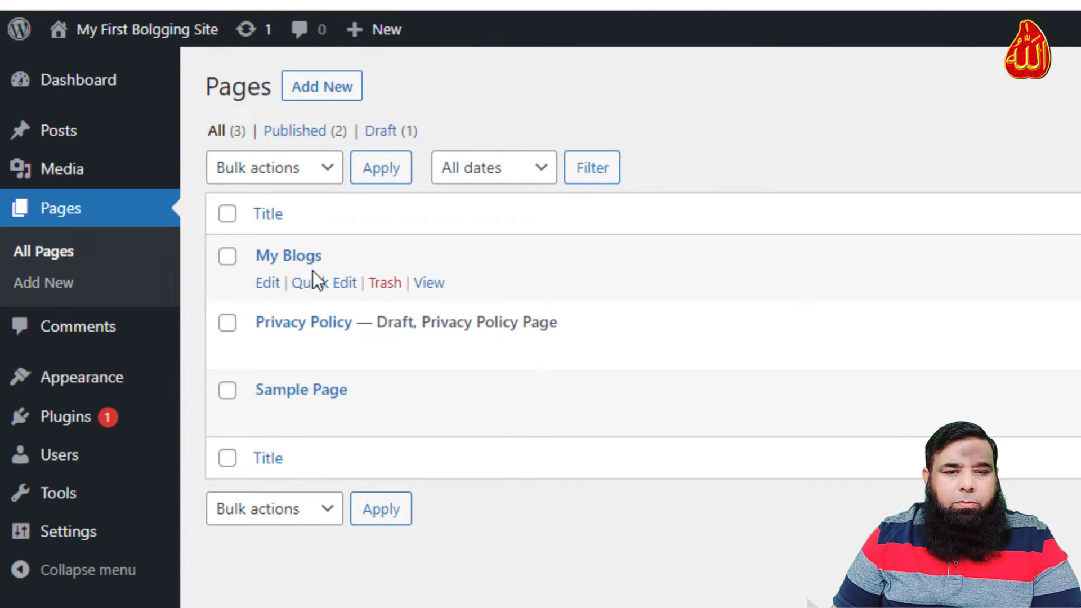
left_click(331, 93)
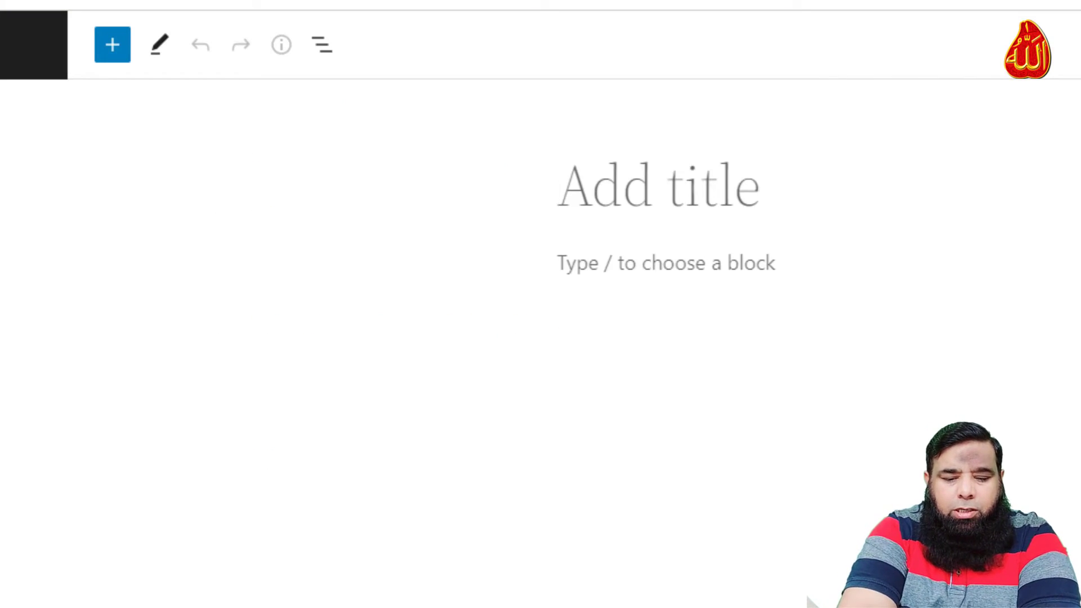
type("HOme")
key("BackSpace")
key("BackSpace")
key("BackSpace")
type("ome")
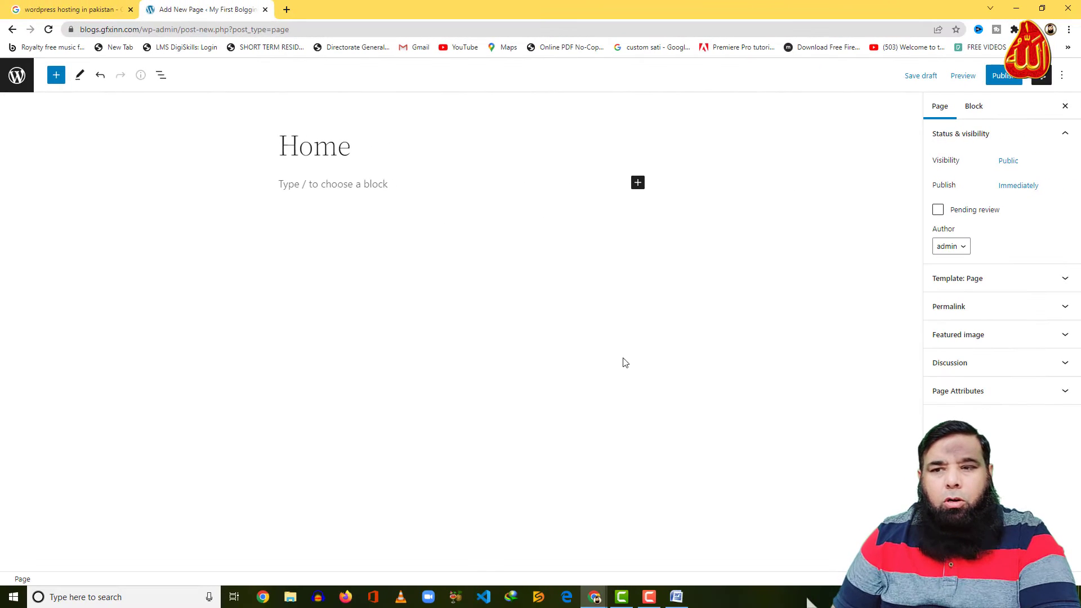
left_click(995, 81)
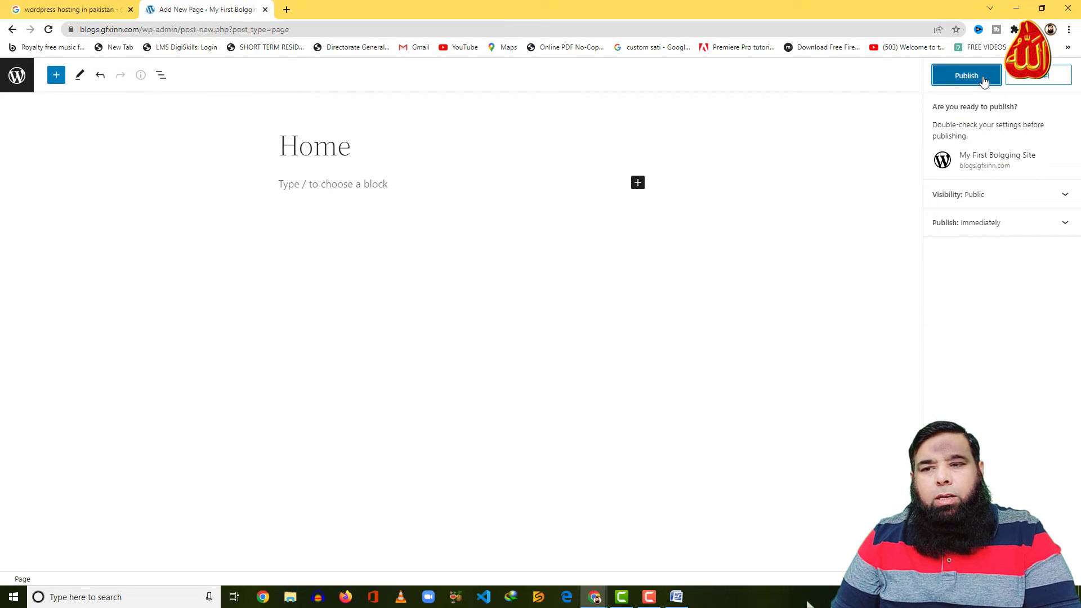
left_click(983, 76)
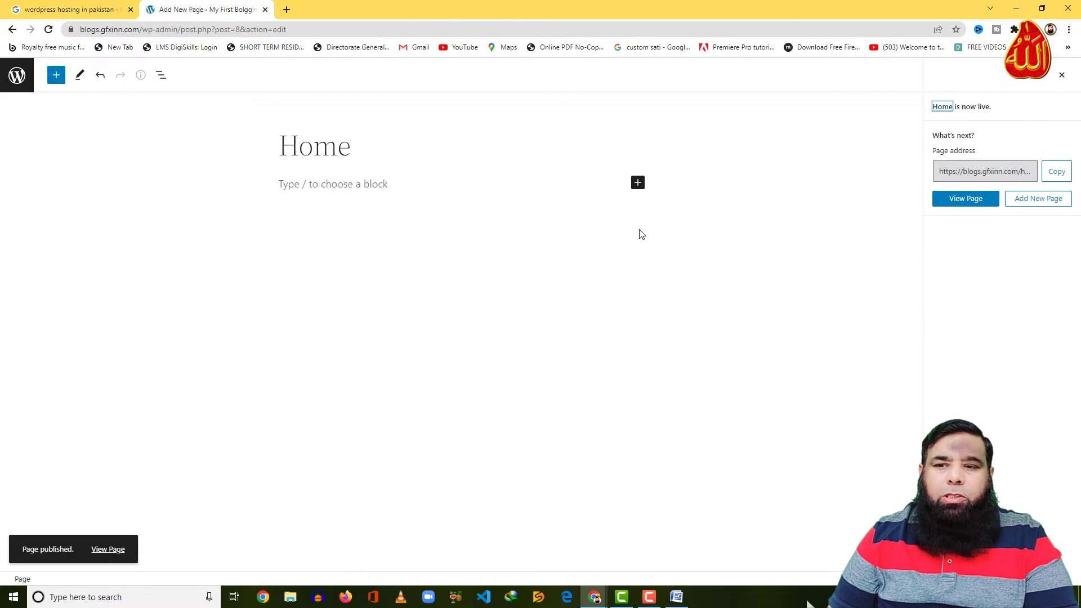
left_click(17, 75)
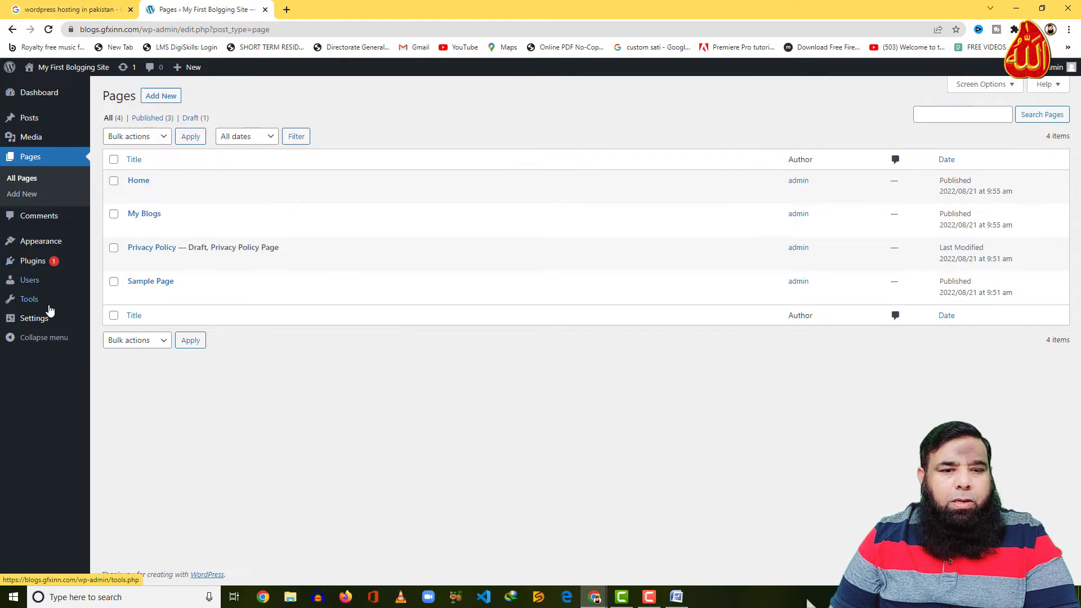
mouse_move(44, 325)
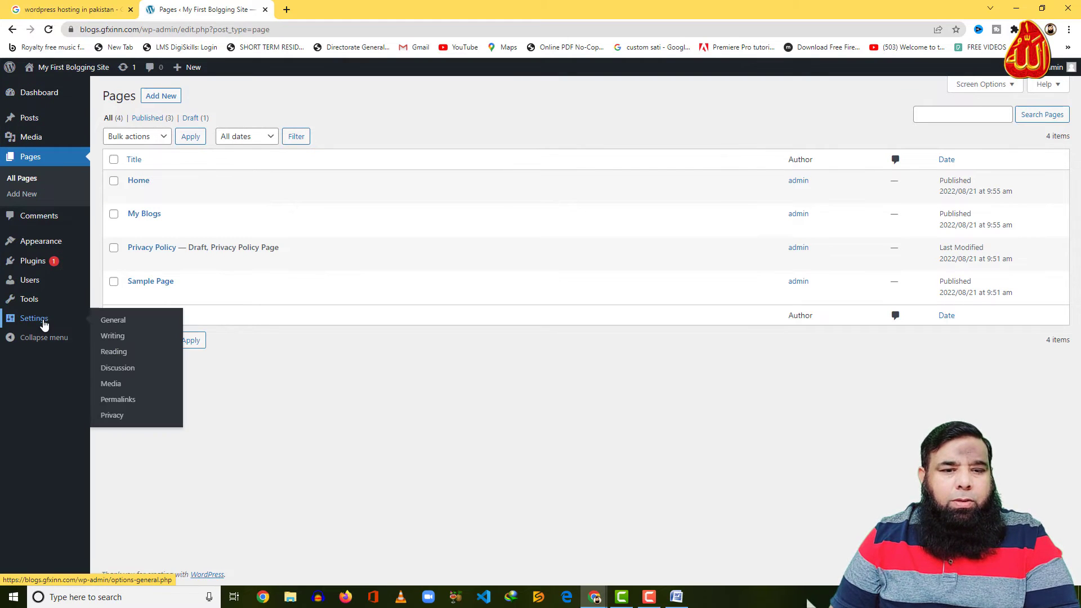
In Reading settings, choose a static page with Home as homepage and My Blogs as posts page, then save
left_click(113, 352)
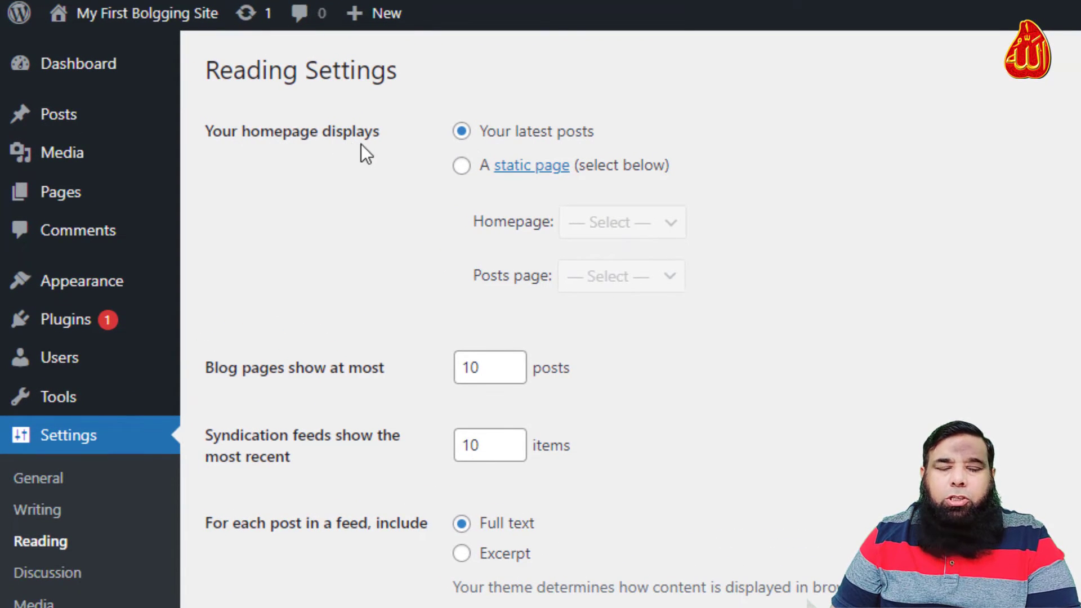
left_click(462, 169)
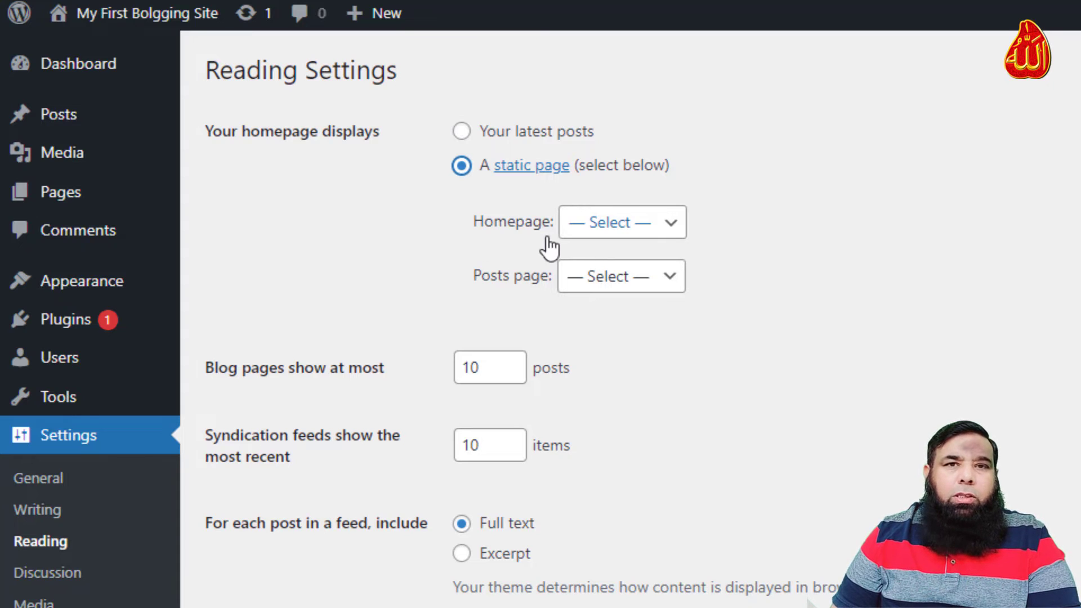
left_click(680, 225)
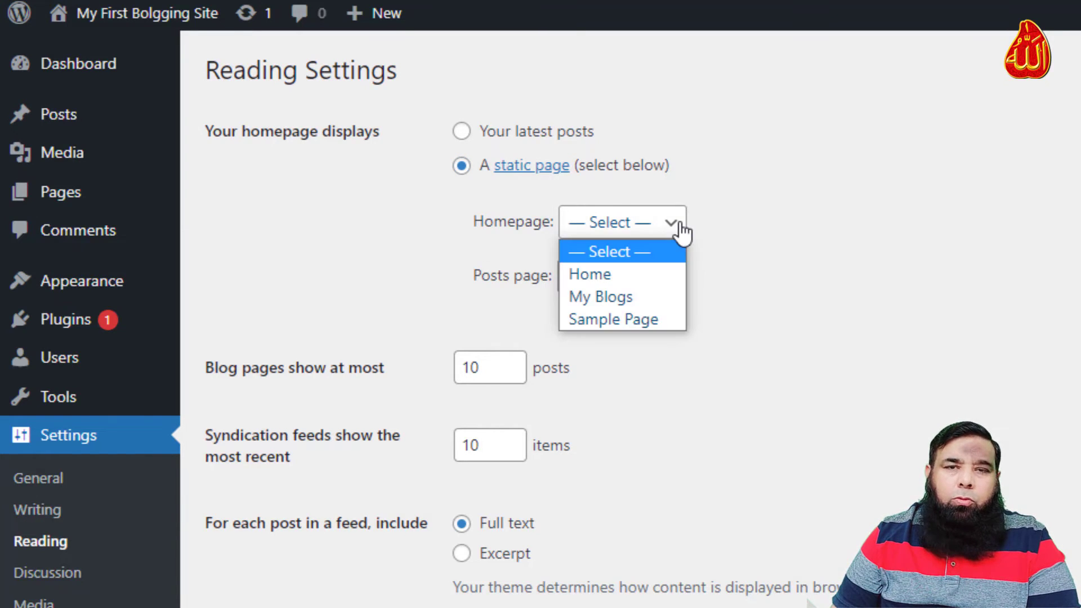
left_click(647, 274)
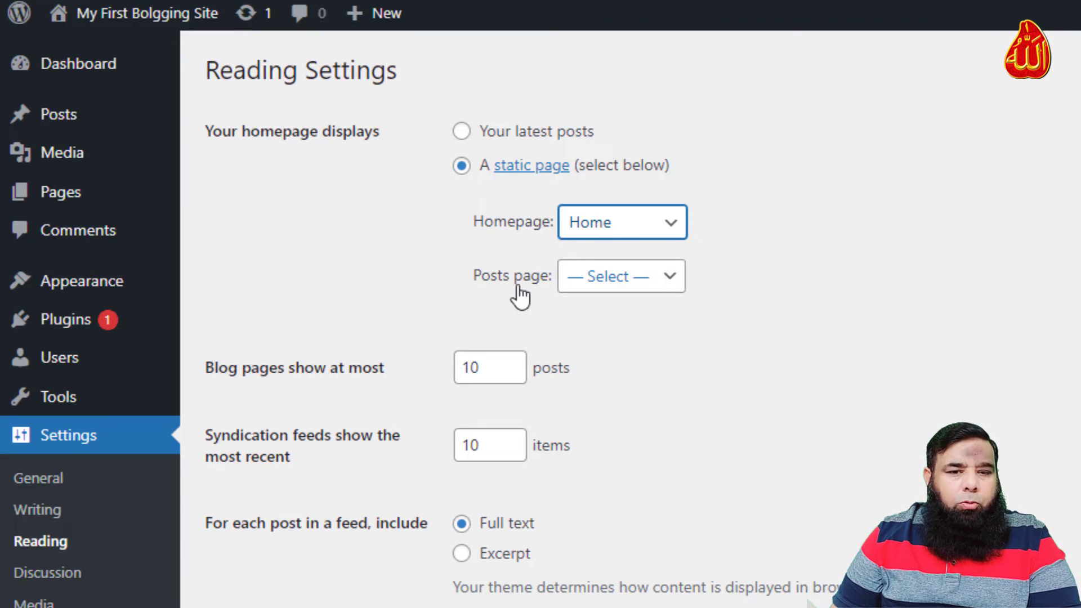
left_click(635, 288)
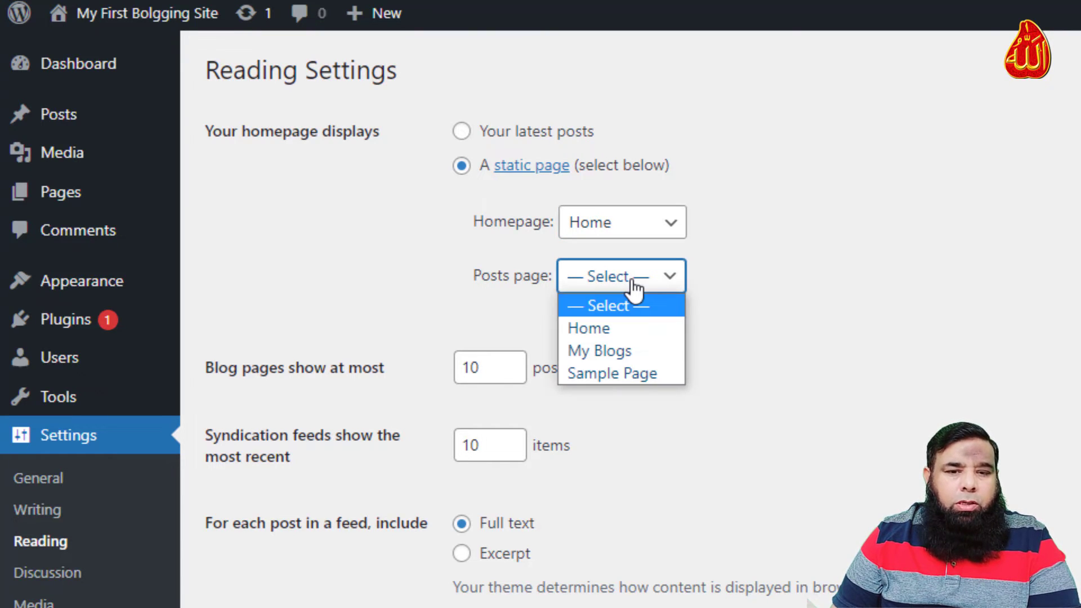
left_click(632, 350)
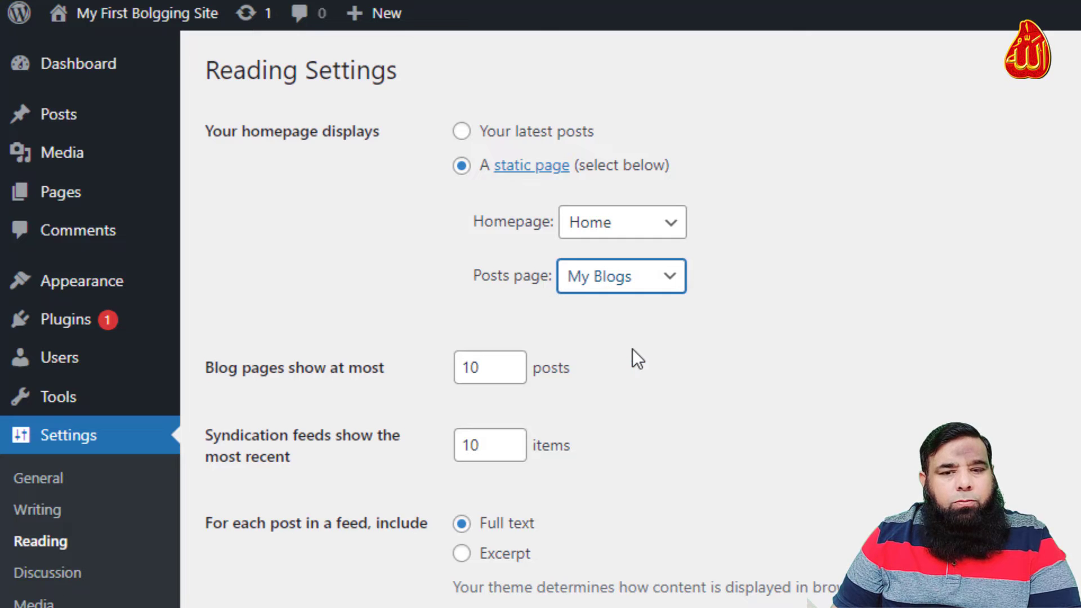
left_click(227, 540)
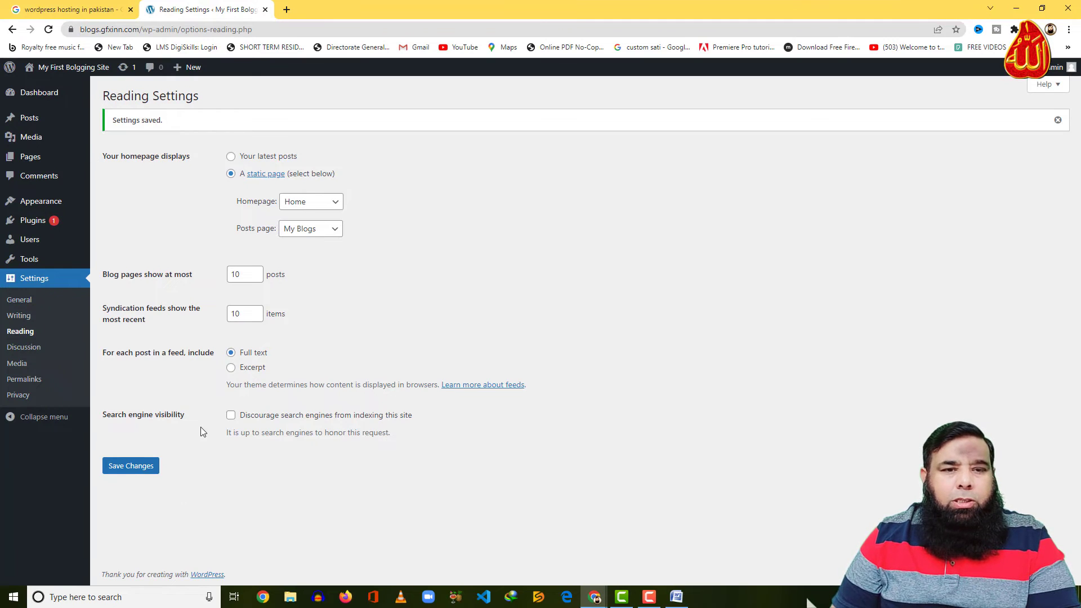
mouse_move(64, 77)
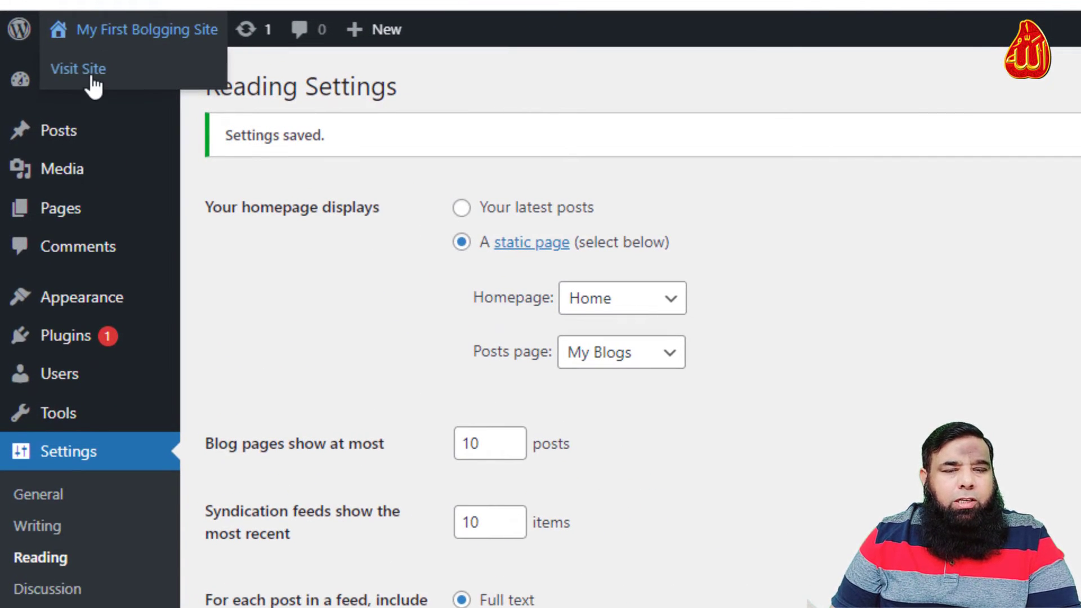
Open the live site in a new tab, check its My Blogs page, then return to Reading Settings
right_click(91, 74)
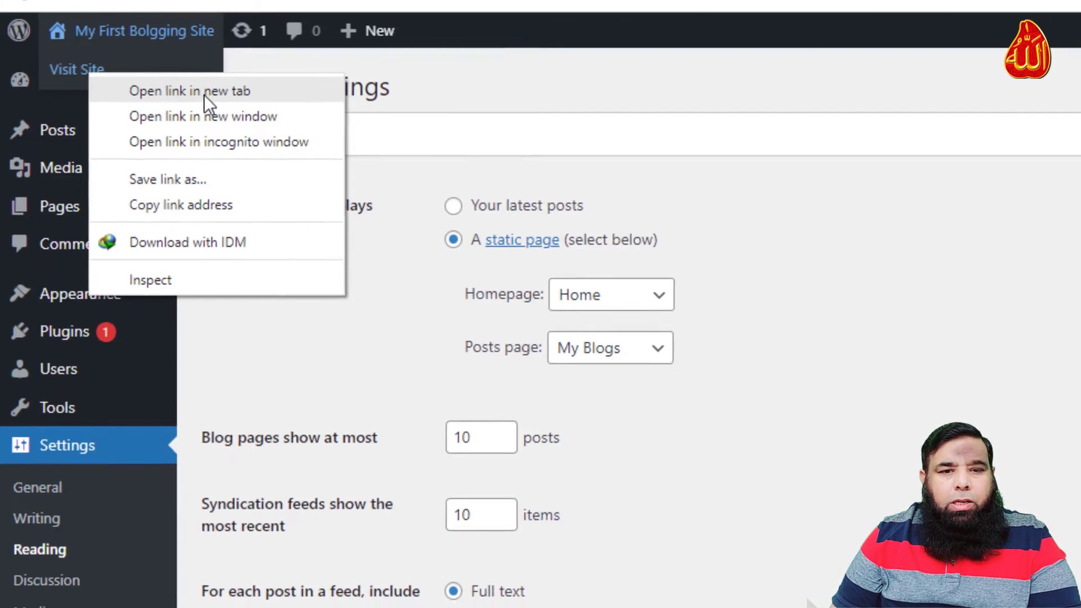
left_click(205, 93)
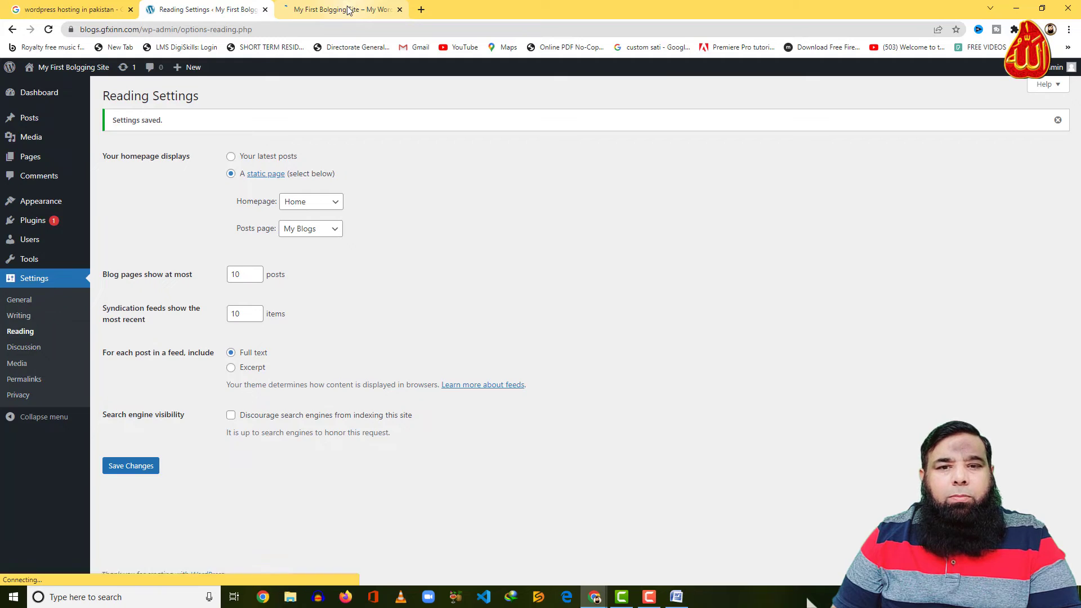
left_click(349, 9)
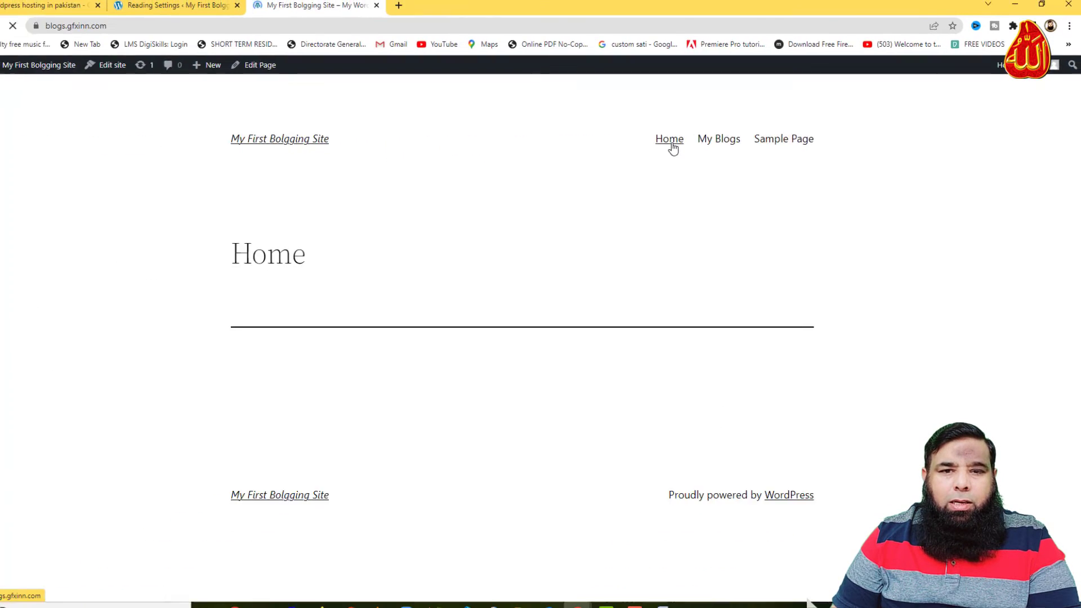
left_click(746, 141)
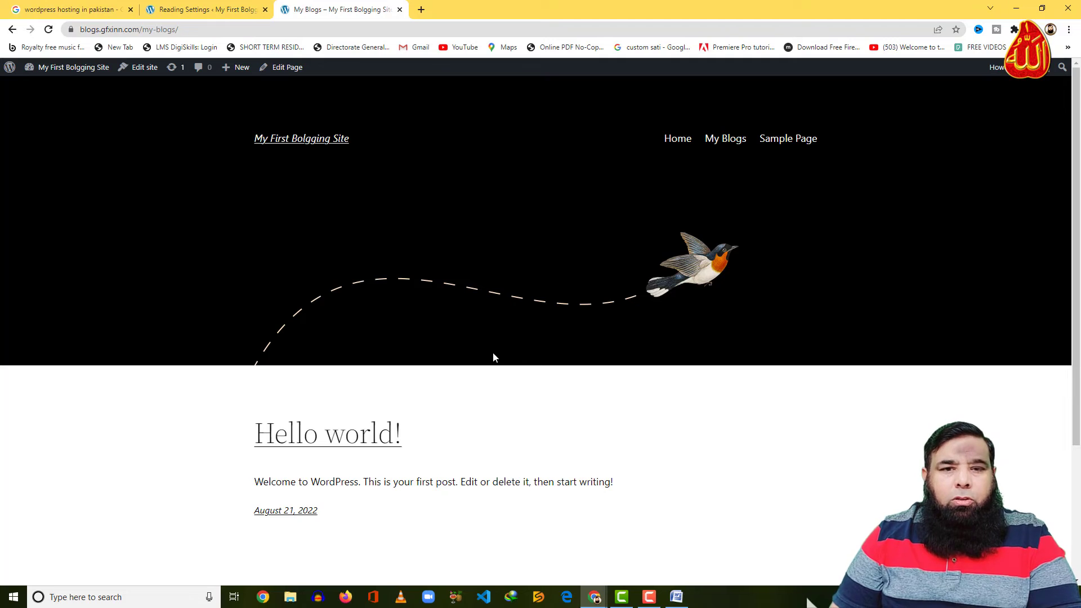
left_click(180, 10)
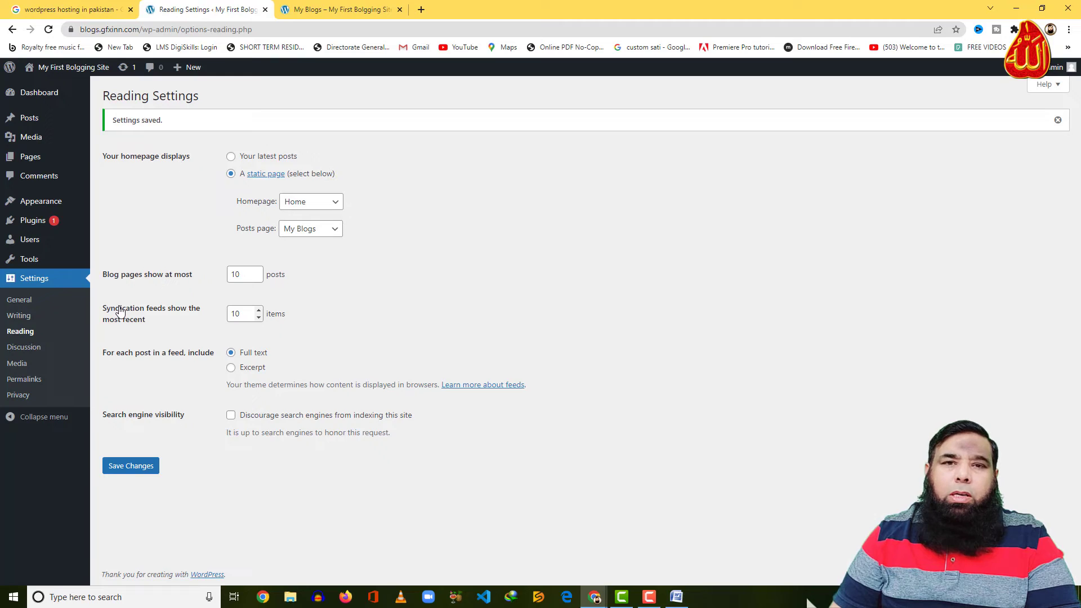
Start a new blank post and bring up the weight-loss article in Word
mouse_move(37, 123)
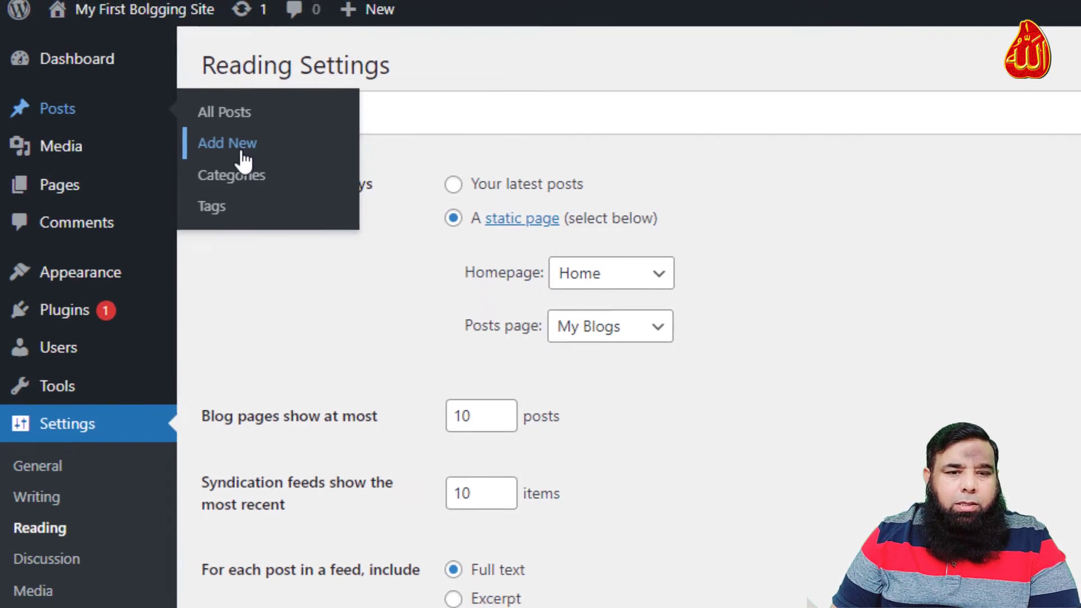
left_click(276, 151)
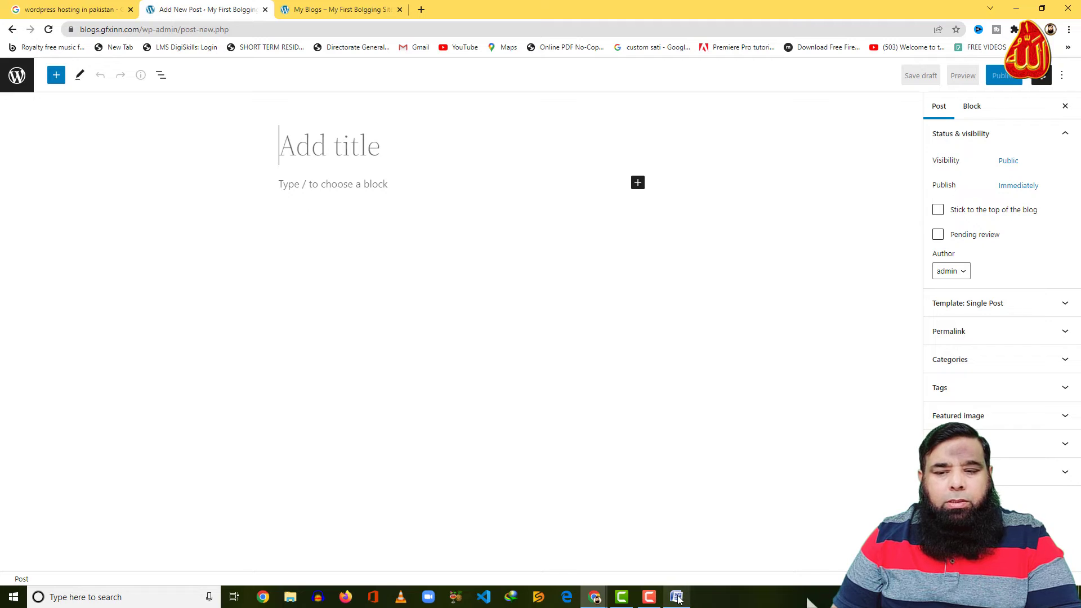
left_click(649, 510)
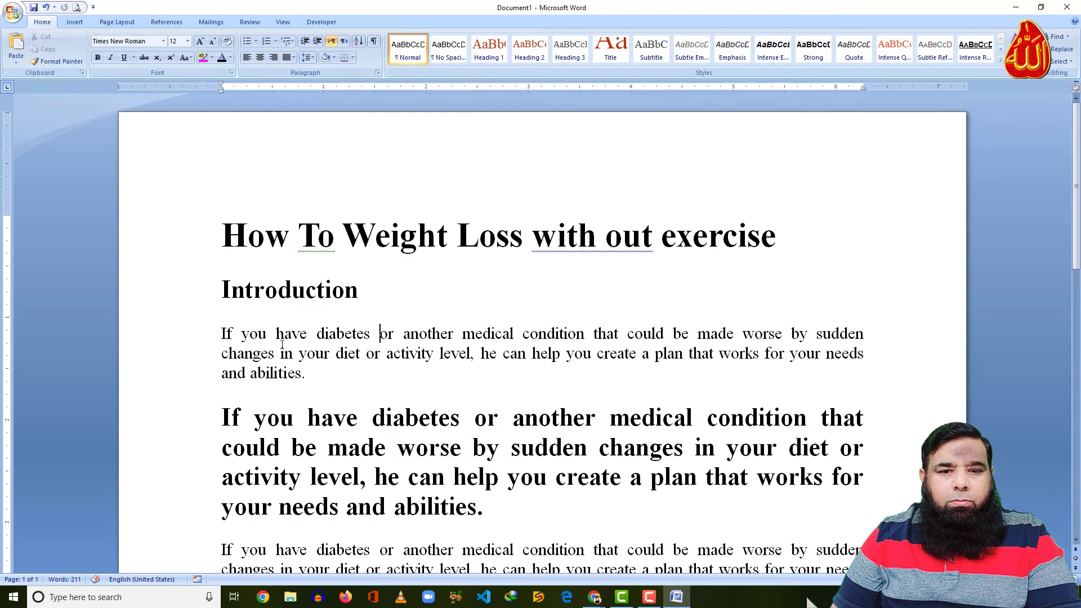
Select the whole 'How To Weight Loss with out exercise' article in Word and return to the post editor
left_click_drag(223, 237, 341, 336)
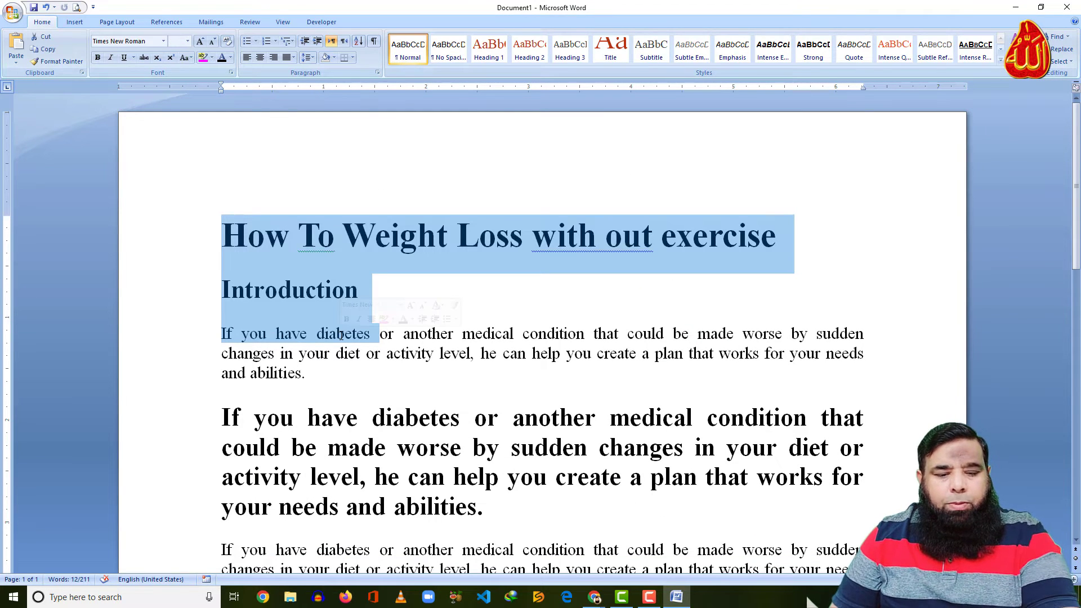
key("ctrl+a")
key("ctrl+c")
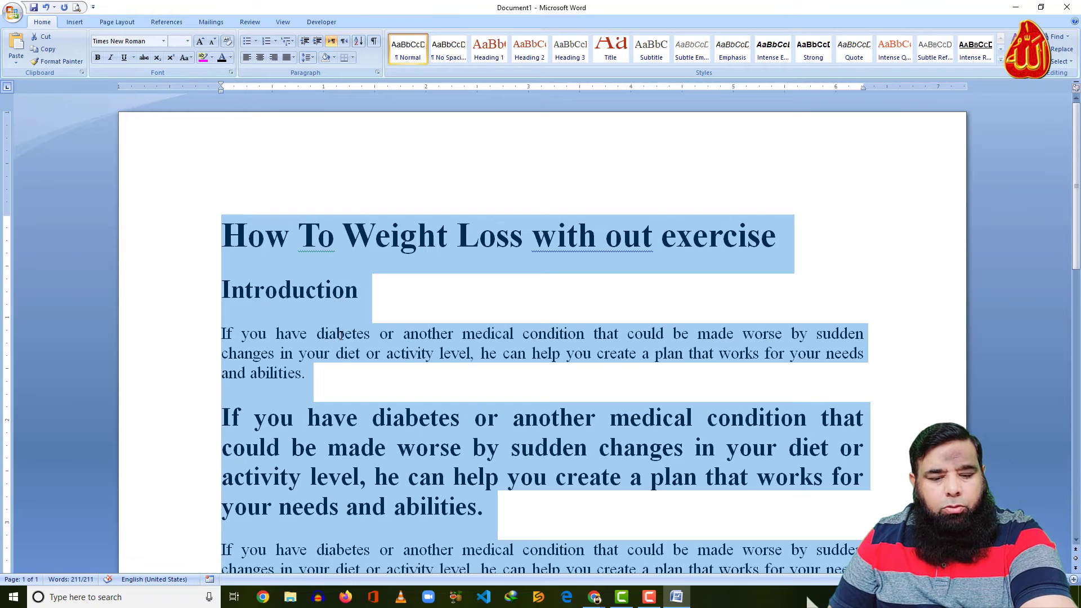
mouse_move(596, 598)
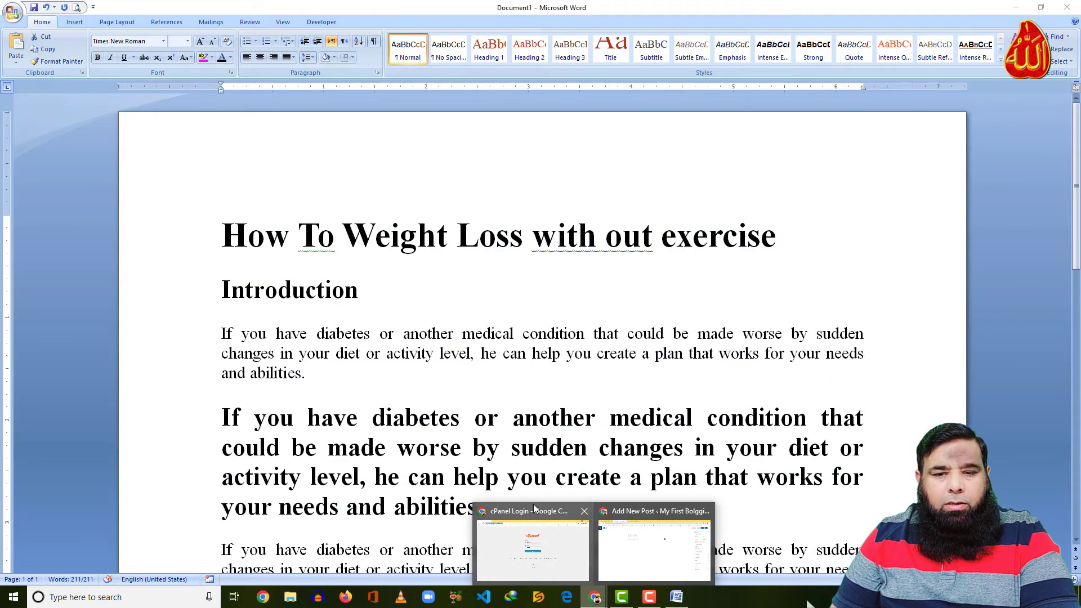
left_click(541, 514)
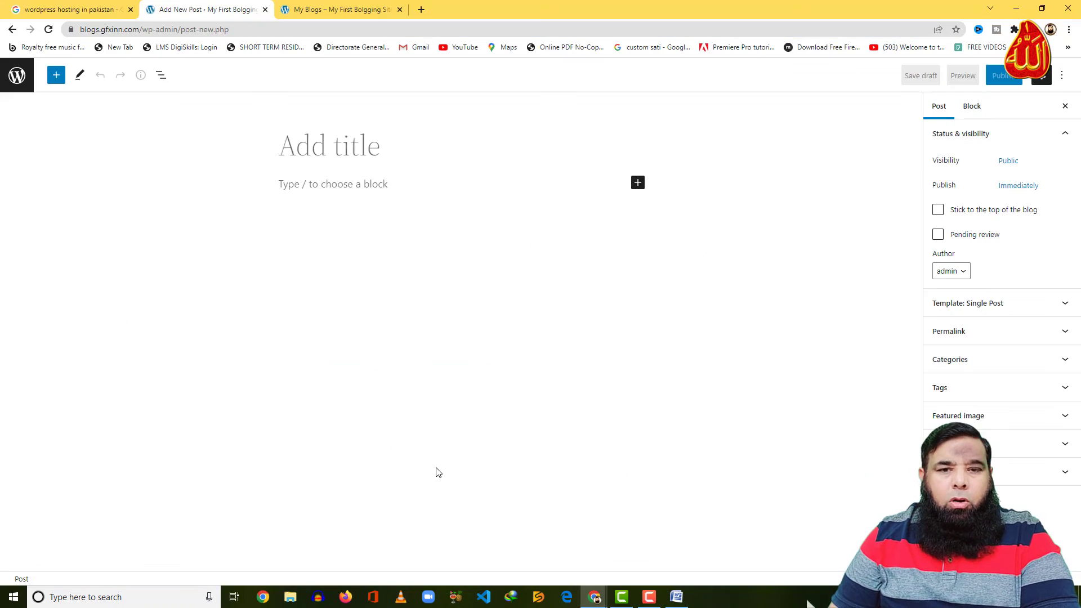
Paste the article into the post body and move its first line into the title
left_click(328, 183)
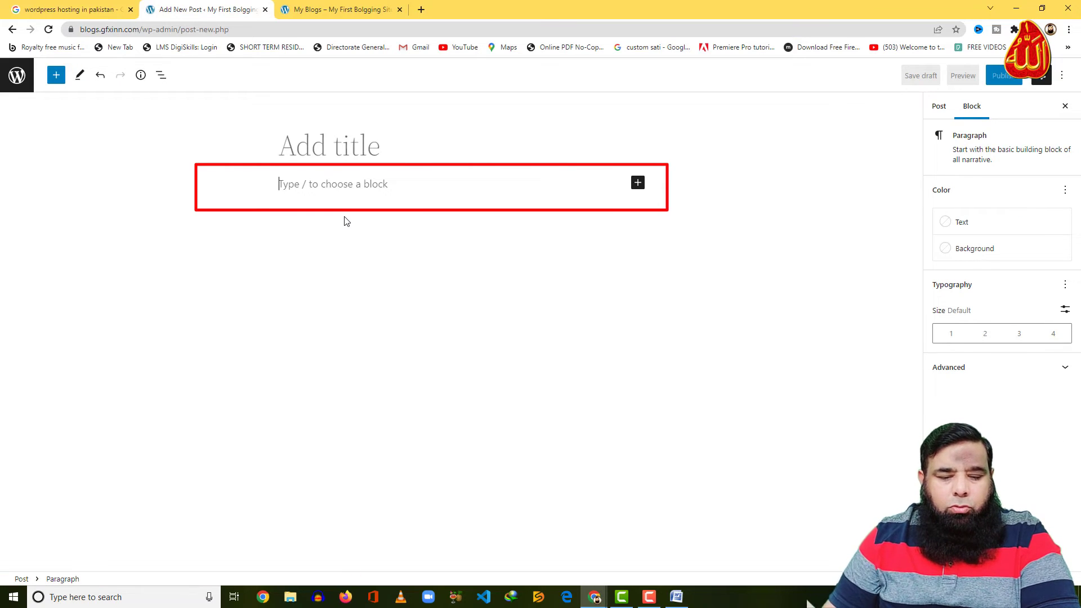
key("ctrl+v")
scroll(423, 349, "up", 5)
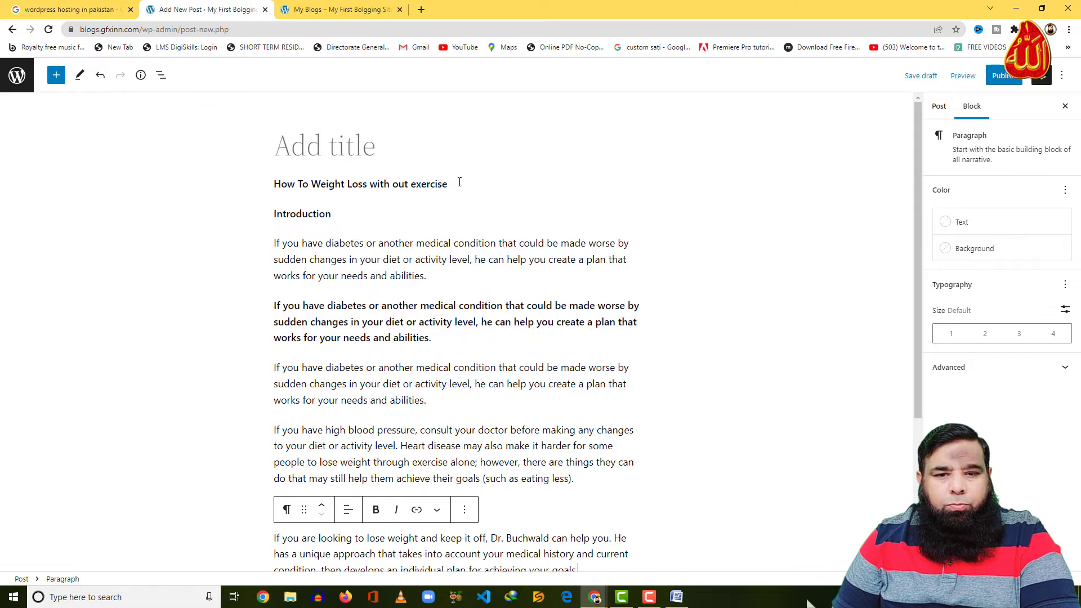
left_click_drag(459, 181, 271, 181)
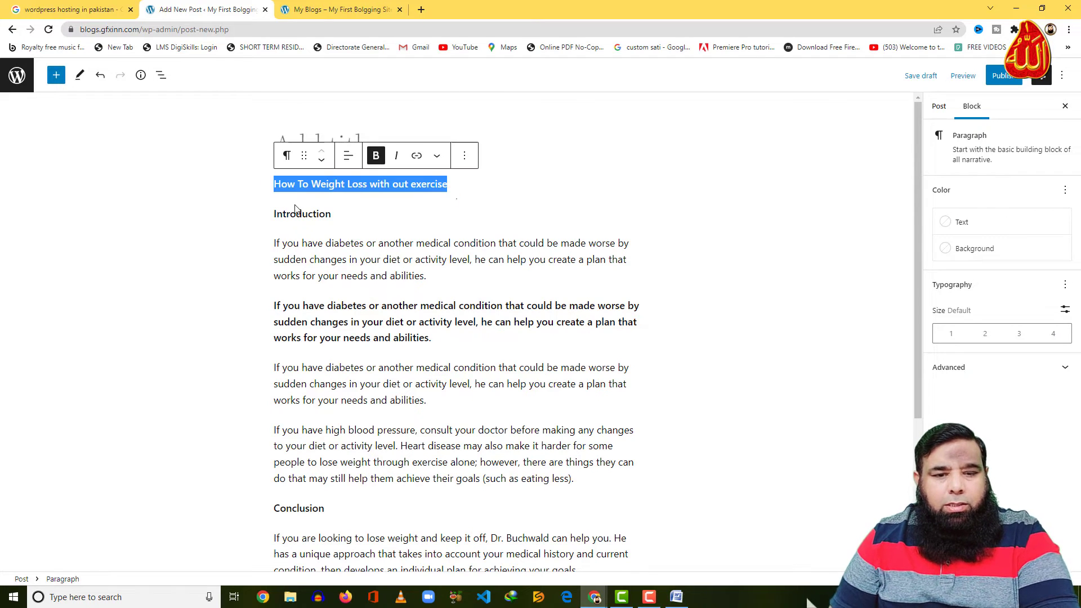
key("ctrl+x")
left_click(320, 139)
key("ctrl+v")
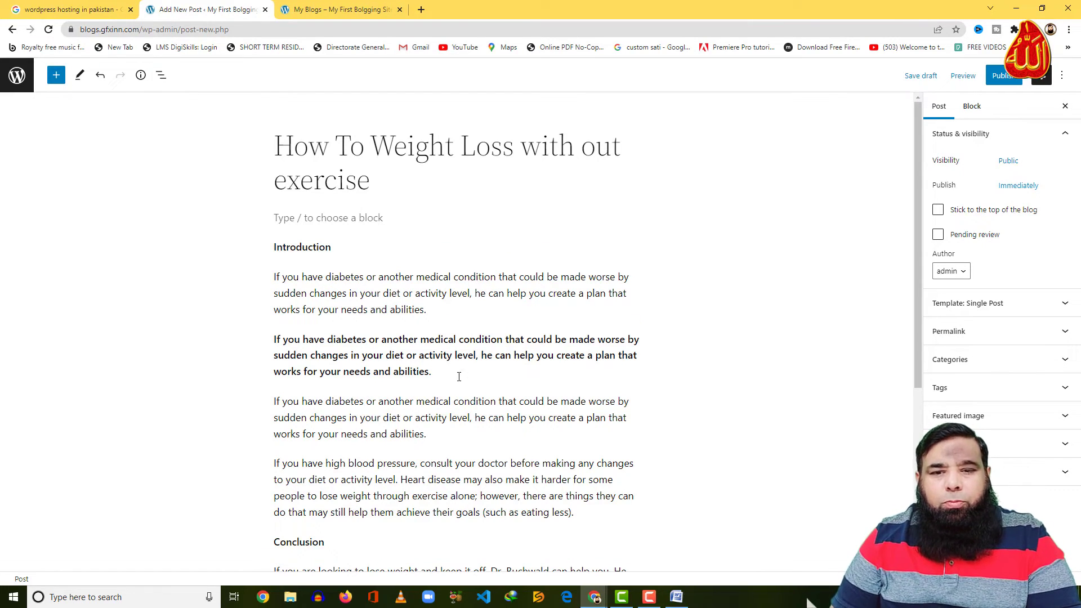
Check a paragraph block's settings, then go back to the post-wide settings
left_click(971, 108)
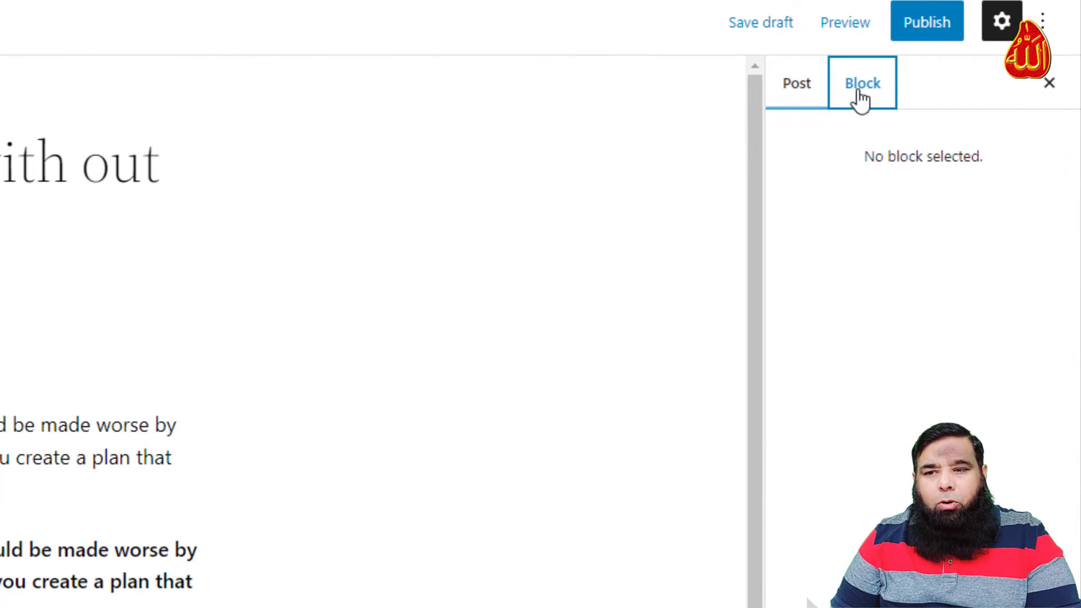
left_click(11, 442)
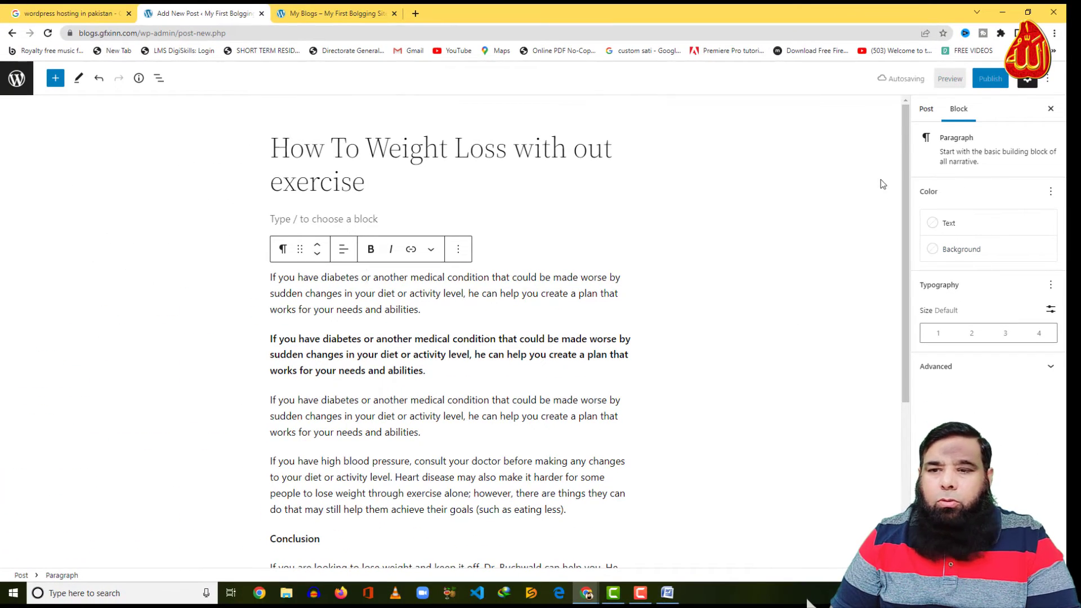
left_click(926, 109)
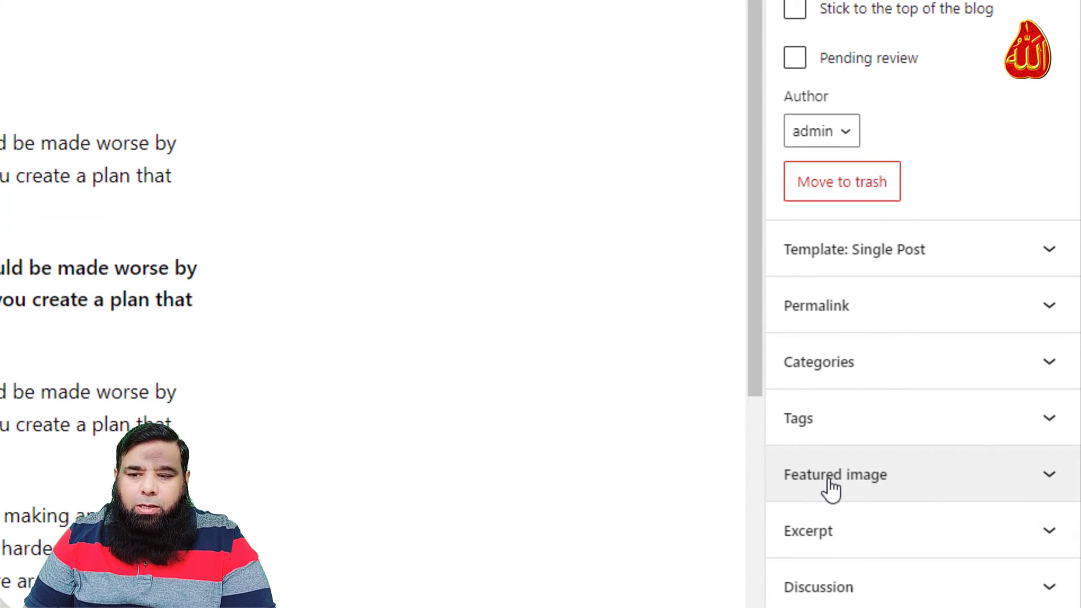
Upload the teal-shirt belly photo (towfiqu-barbhuiya…-unsplash.jpg) and set it as the featured image
left_click(830, 481)
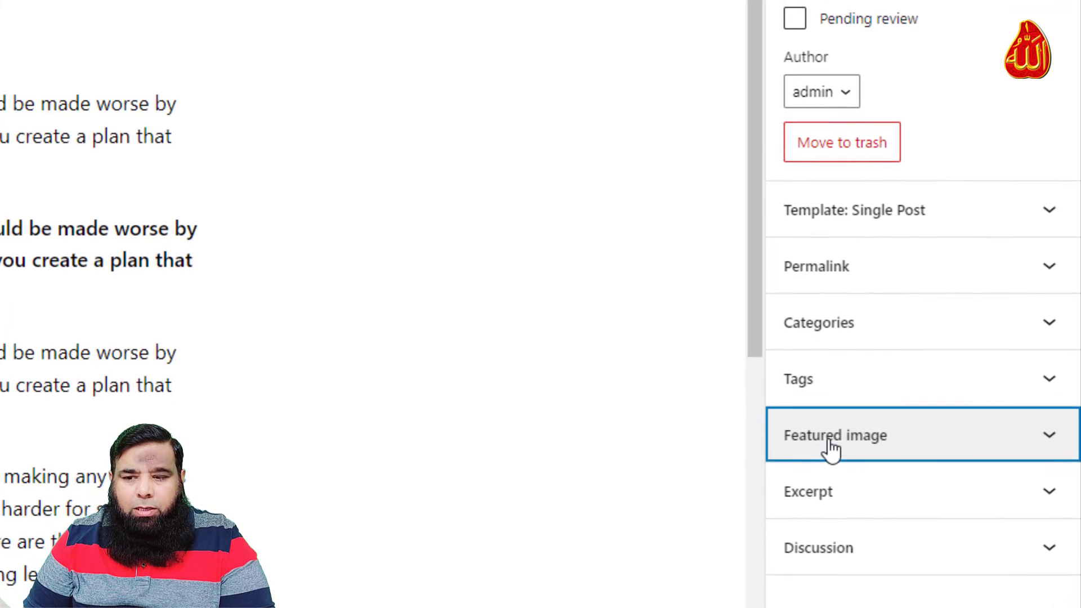
left_click(887, 532)
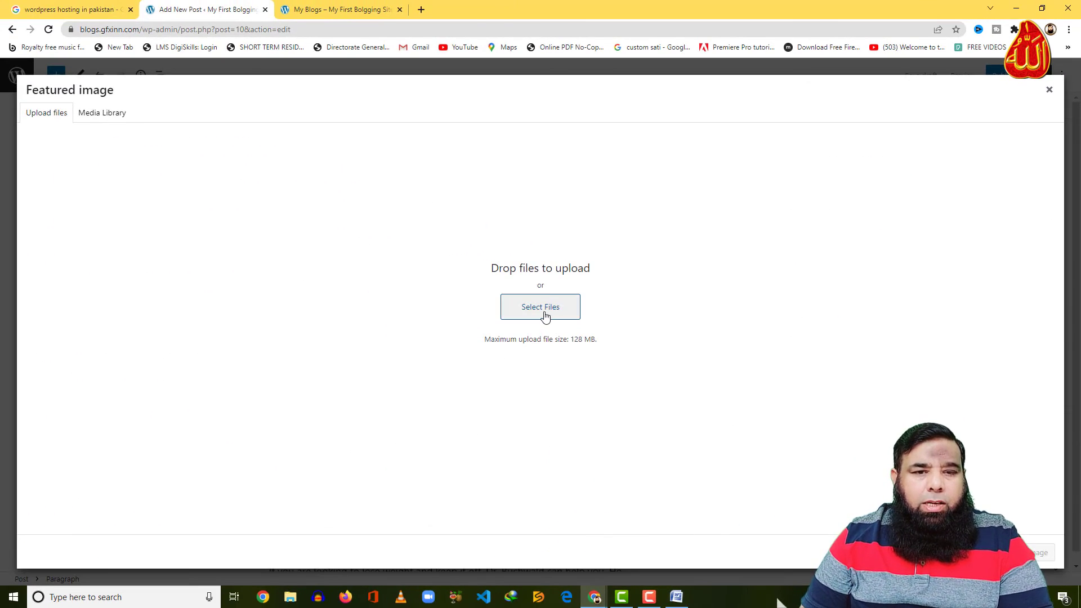
left_click(102, 112)
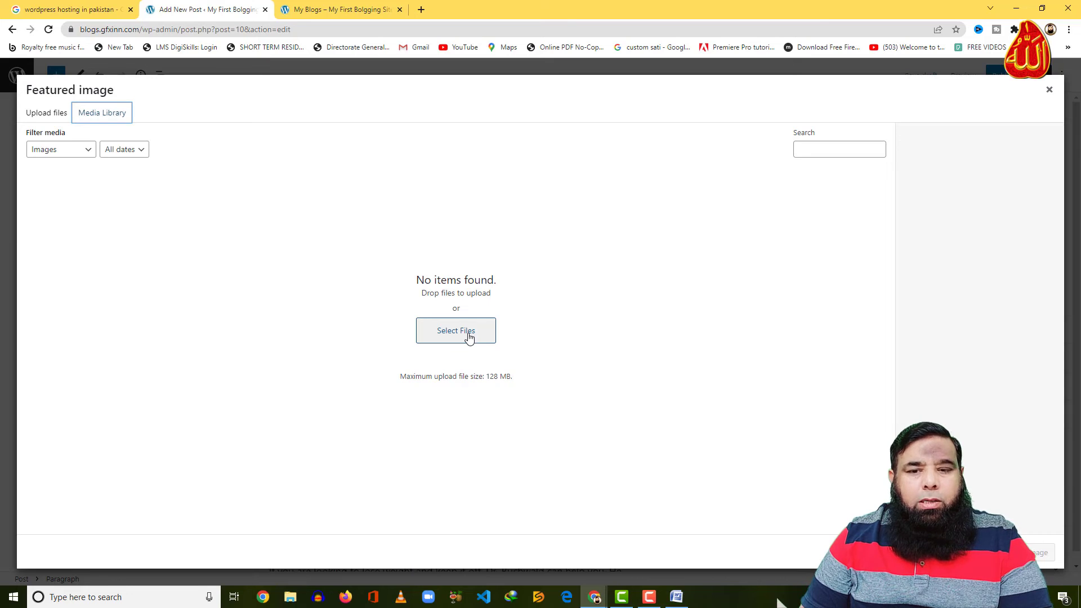
left_click(469, 336)
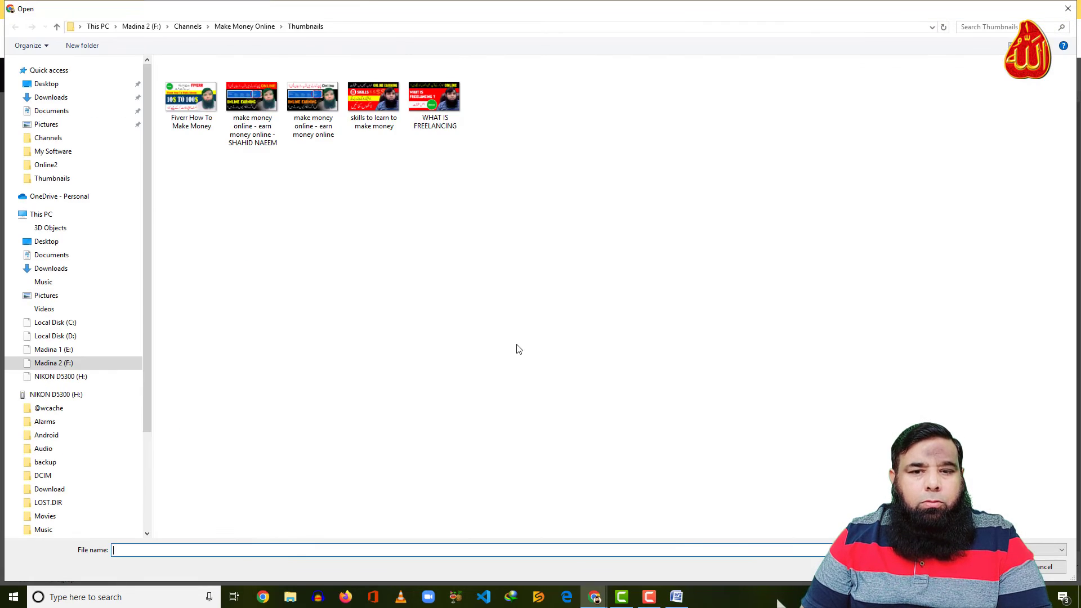
left_click(255, 79)
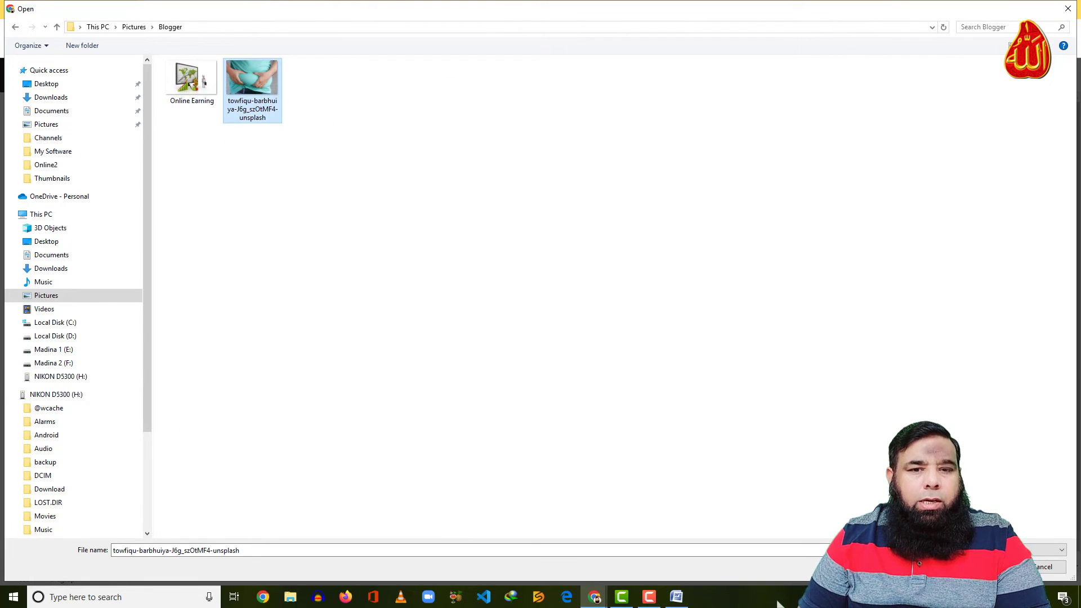
left_click(993, 567)
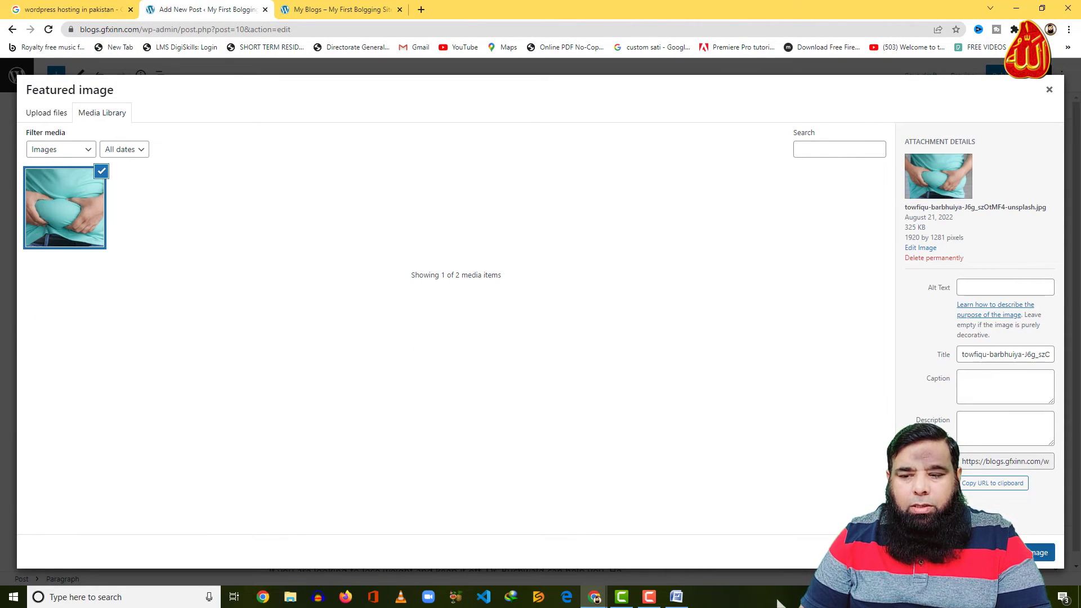
left_click(1034, 554)
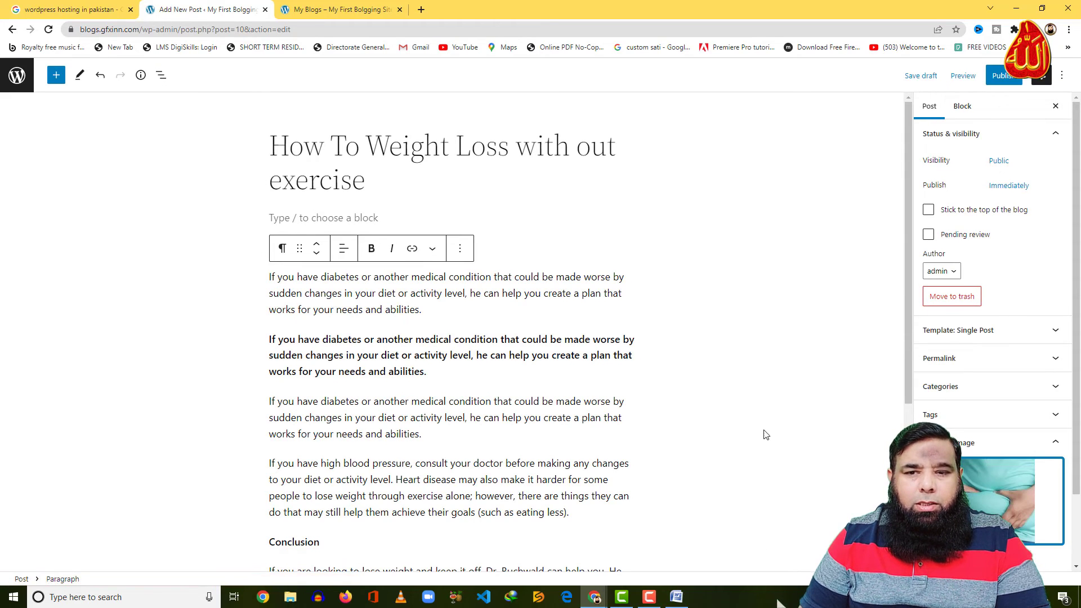
Publish the weight-loss post and switch to the live site's My Blogs tab
left_click(1005, 76)
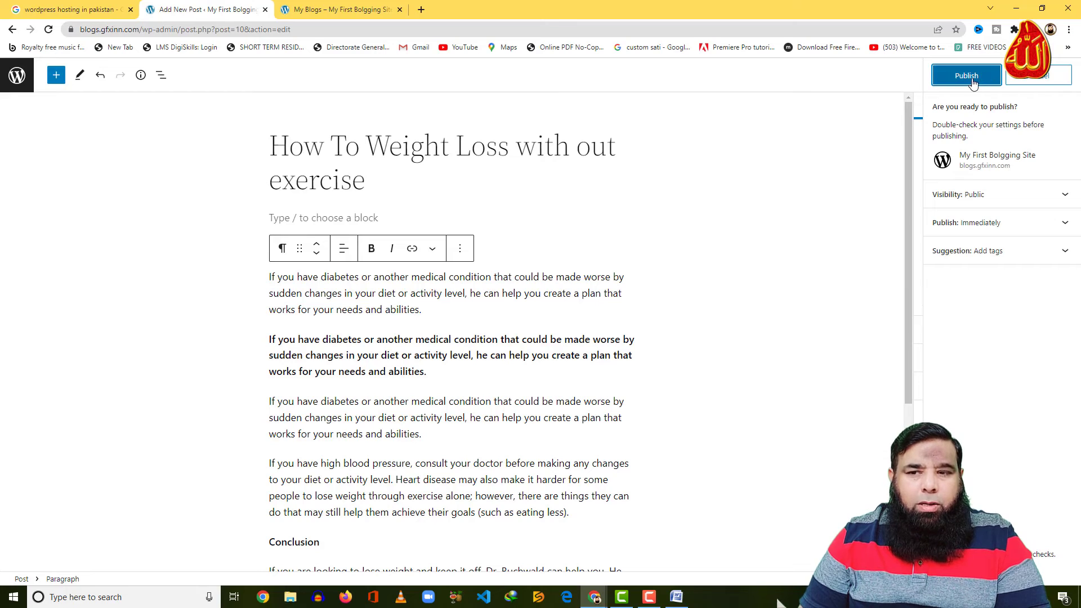
left_click(968, 77)
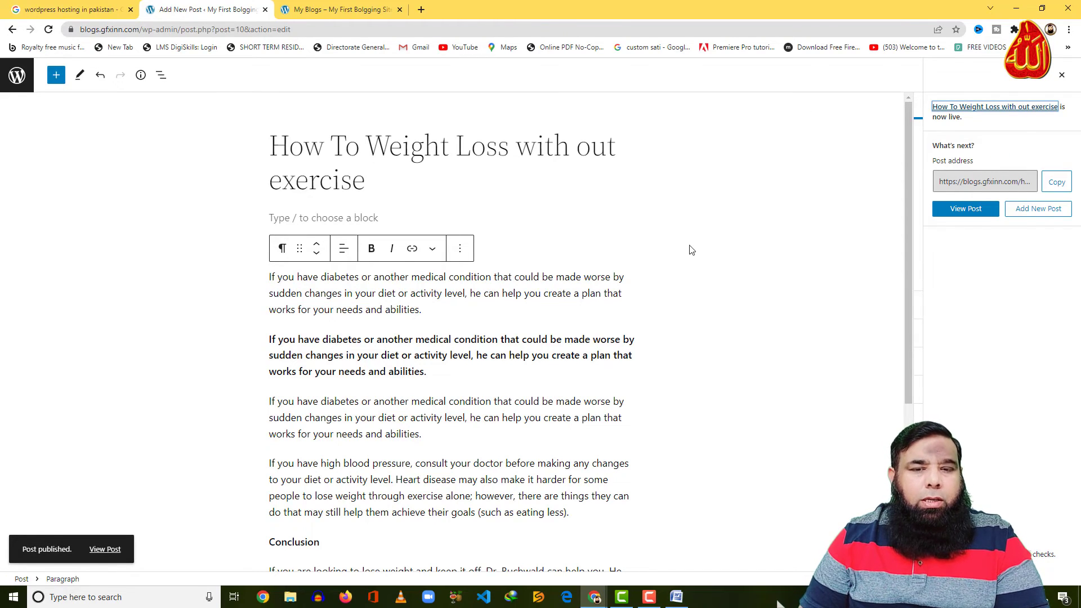
left_click(334, 10)
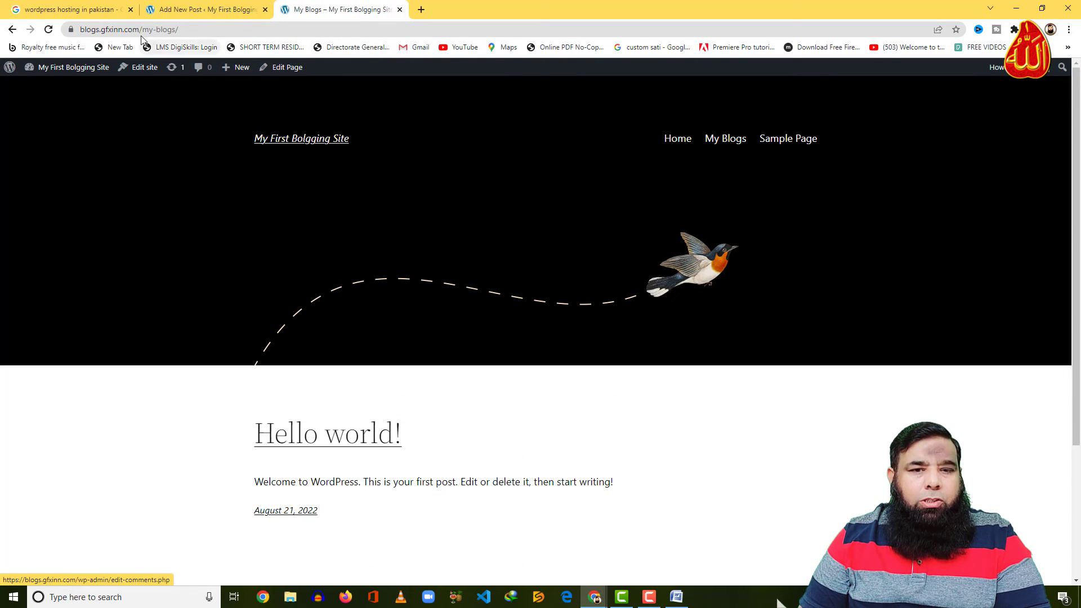
Reload the My Blogs page and scroll to find the new weight-loss post with its image
left_click(48, 29)
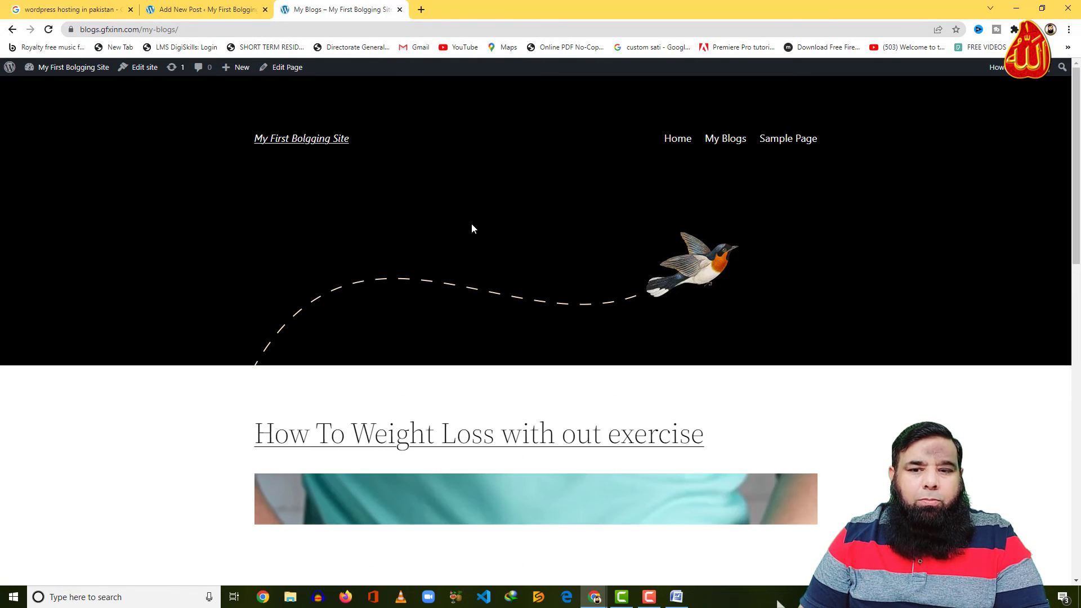
scroll(471, 227, "down", 5)
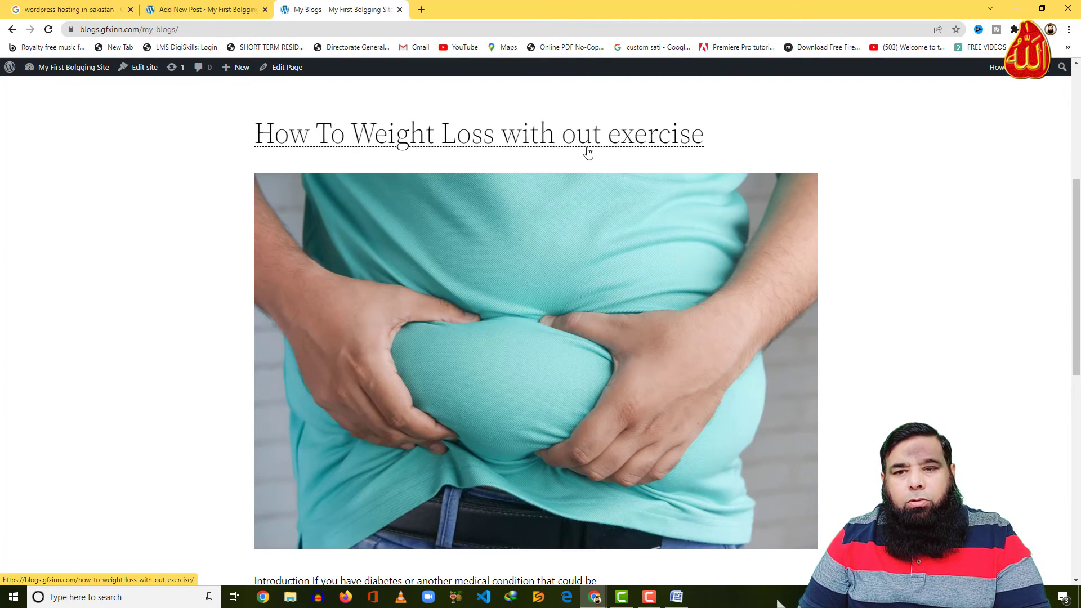
scroll(656, 204, "down", 5)
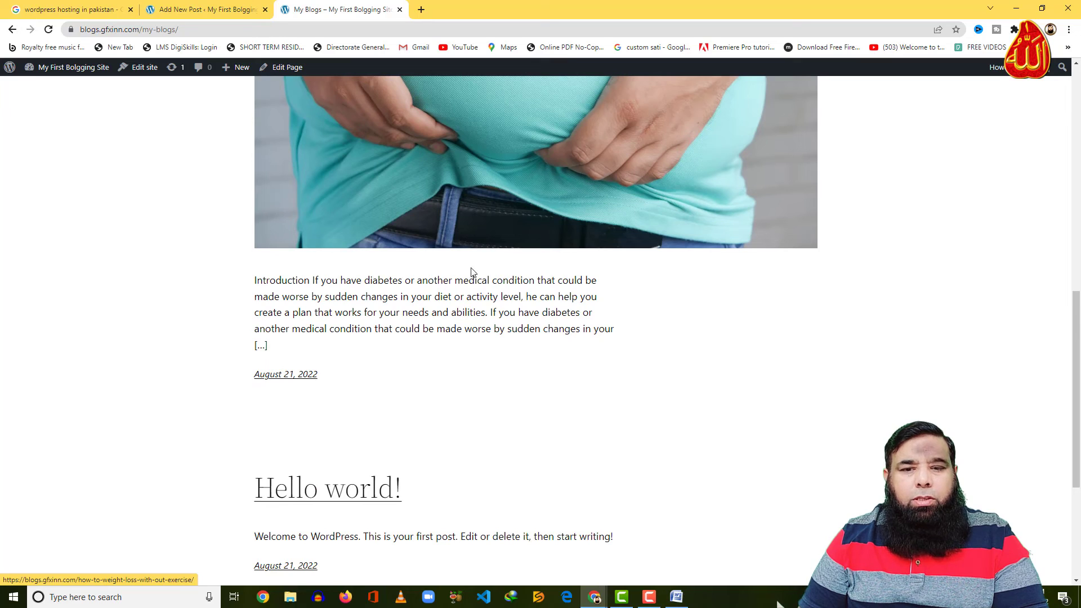
scroll(386, 281, "down", 4)
scroll(387, 279, "up", 3)
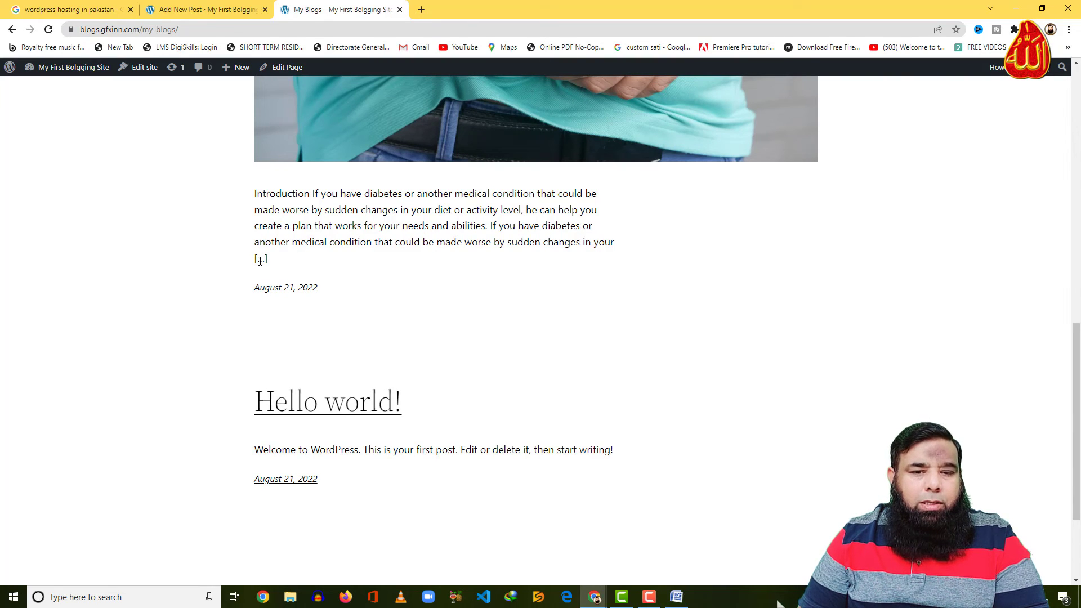
Open the live weight-loss post, scroll through it and its comment box, then return to the editor
left_click(285, 288)
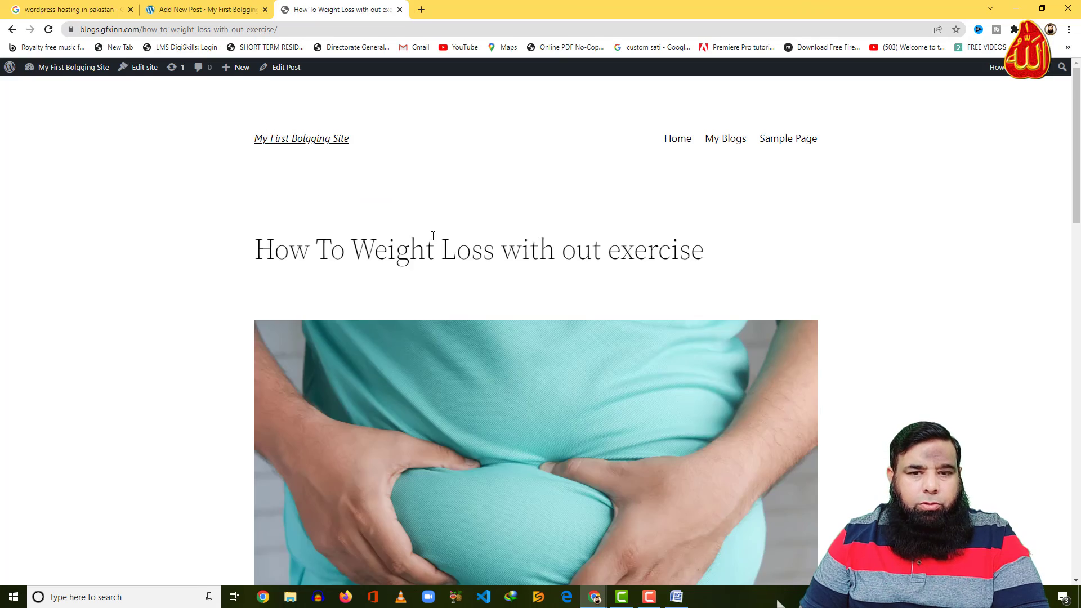
scroll(445, 250, "down", 15)
scroll(445, 253, "up", 6)
scroll(443, 255, "down", 8)
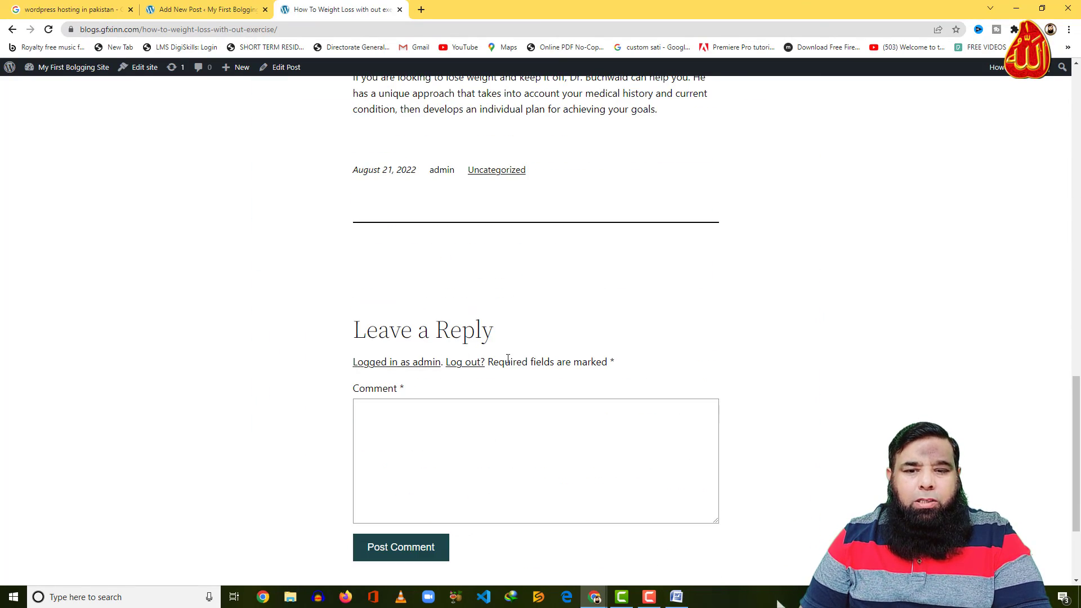
left_click(468, 406)
scroll(487, 465, "down", 3)
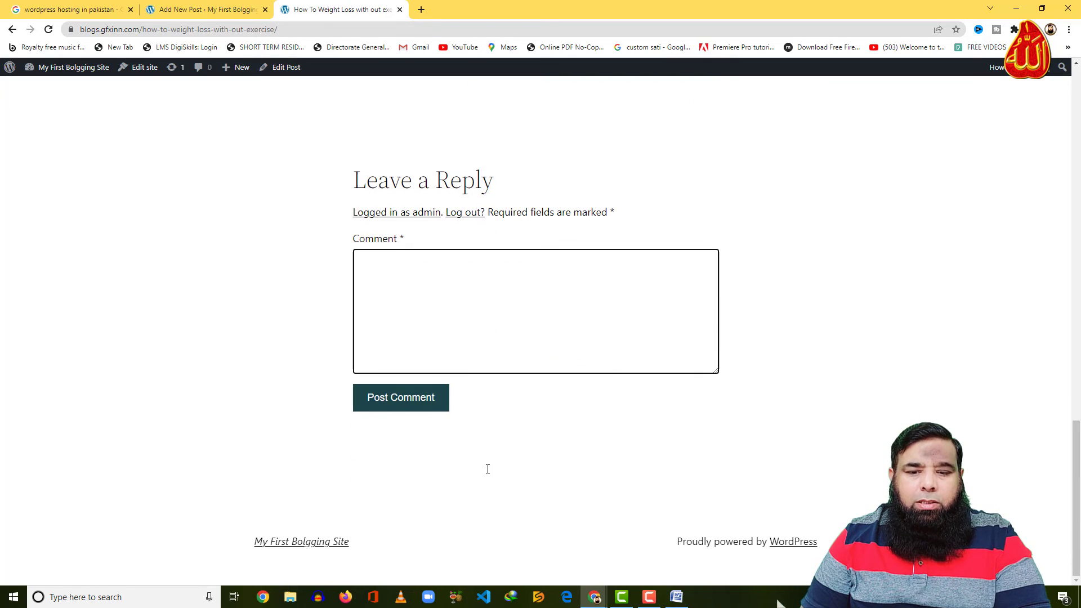
scroll(432, 333, "up", 15)
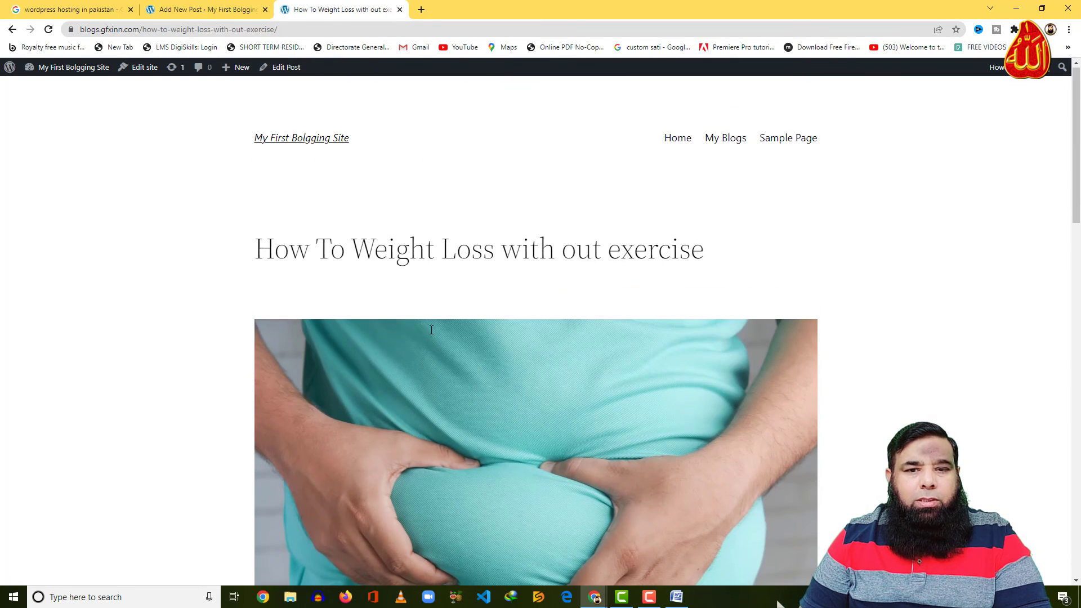
left_click(186, 12)
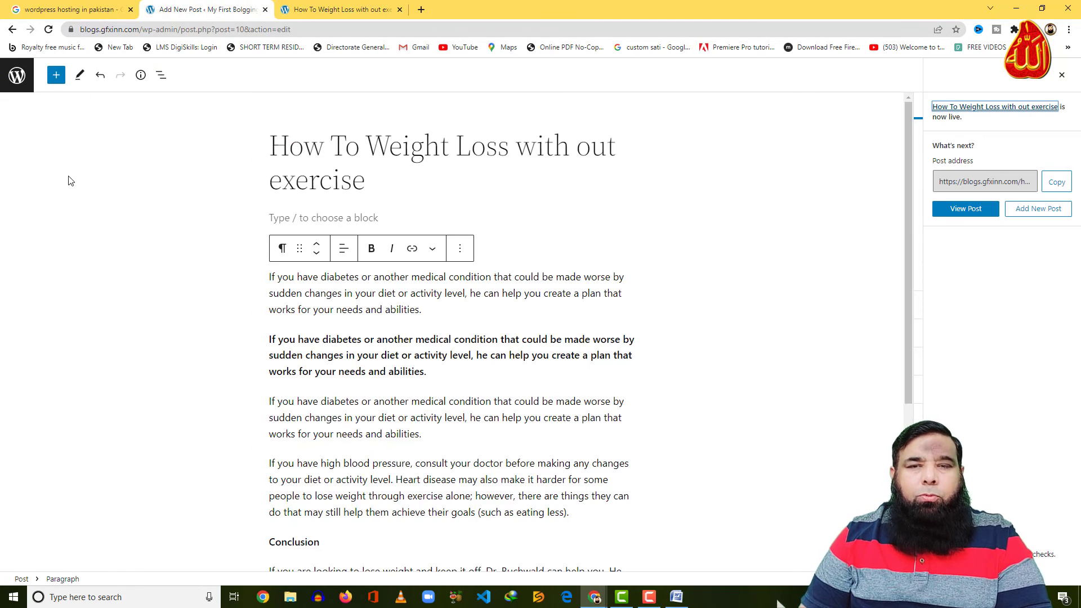
left_click(19, 90)
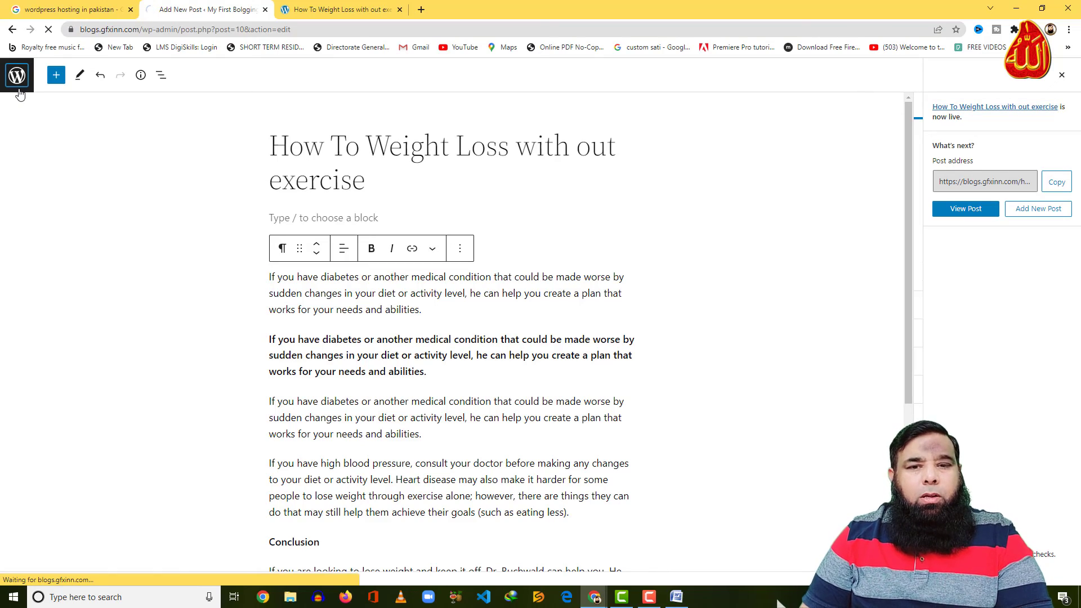